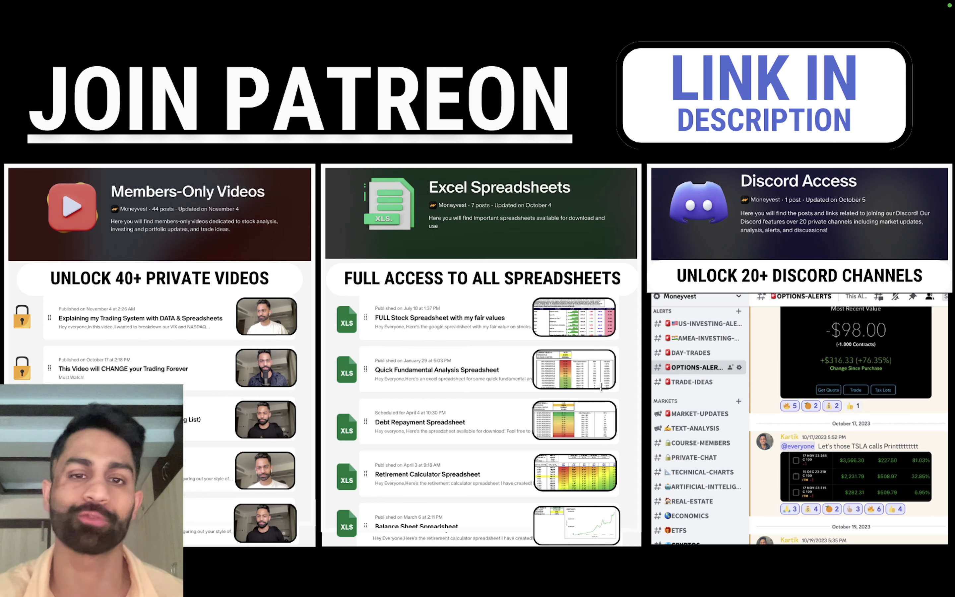
{"action": "left_click_drag", "start_coordinate": [328, 172], "coordinate": [628, 524]}
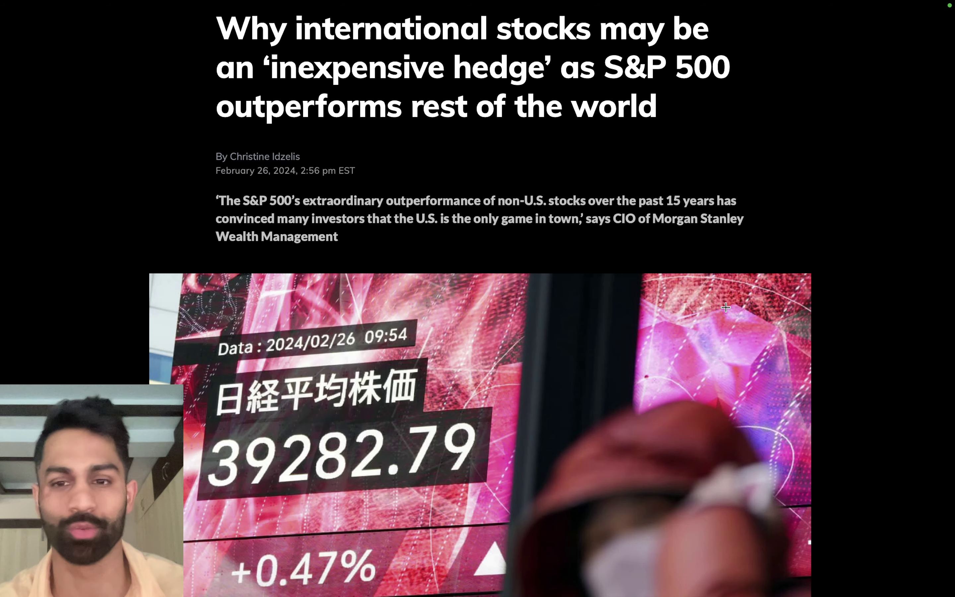
{"action": "scroll", "coordinate": [725, 307], "scroll_direction": "down", "scroll_amount": 15}
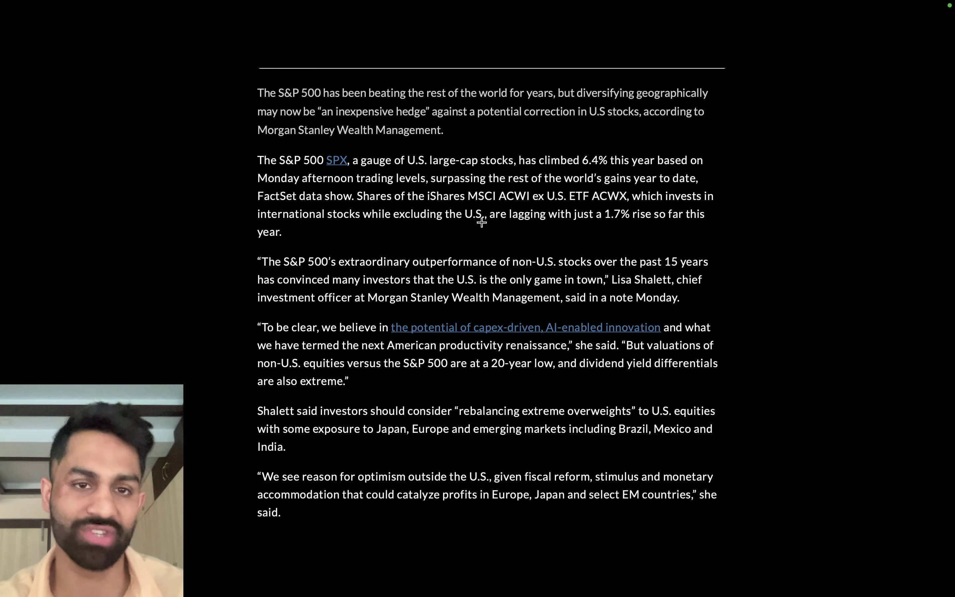
{"action": "scroll", "coordinate": [450, 216], "scroll_direction": "up", "scroll_amount": 5}
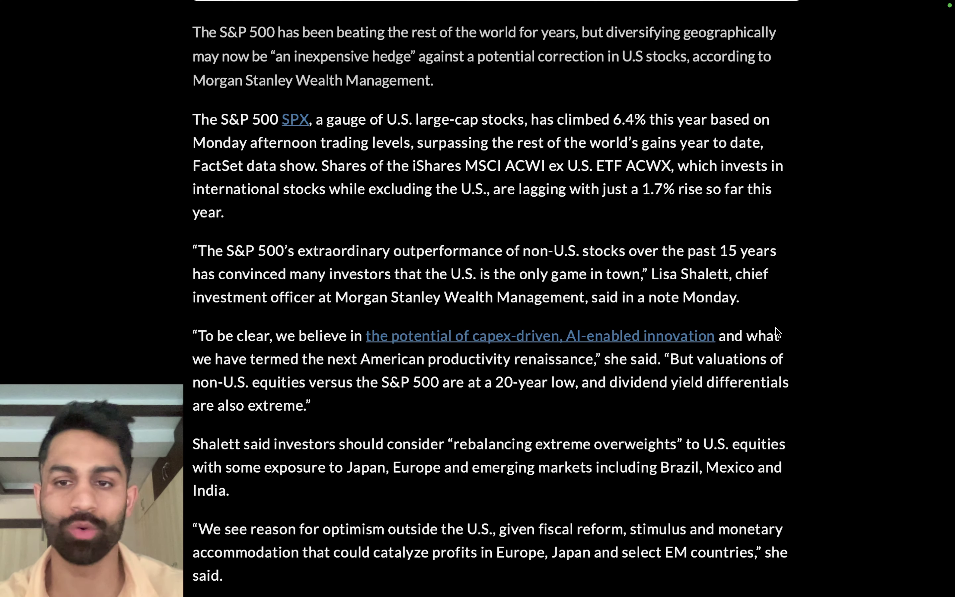
{"action": "left_click_drag", "start_coordinate": [168, 229], "coordinate": [799, 423]}
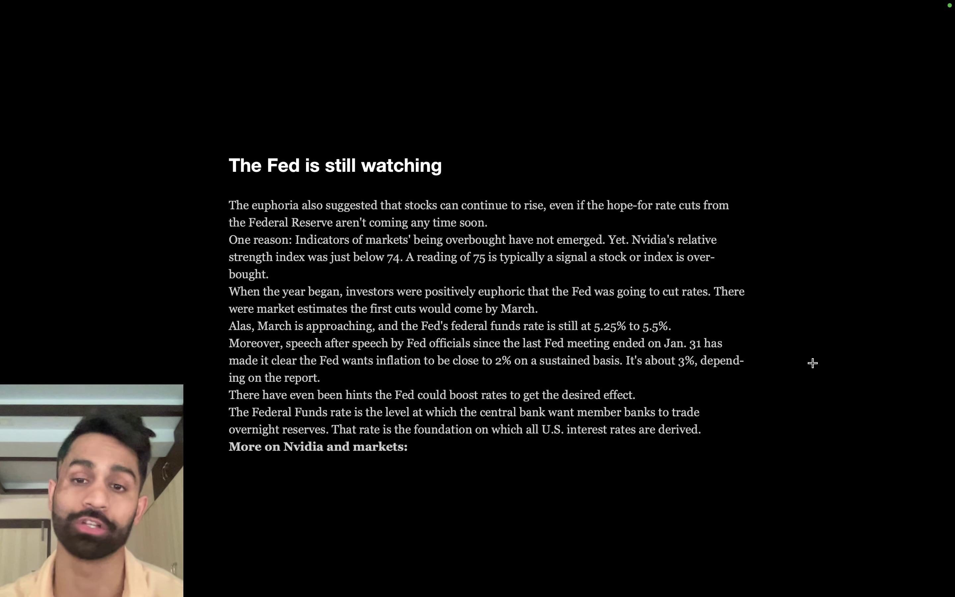
{"action": "key", "text": "Right"}
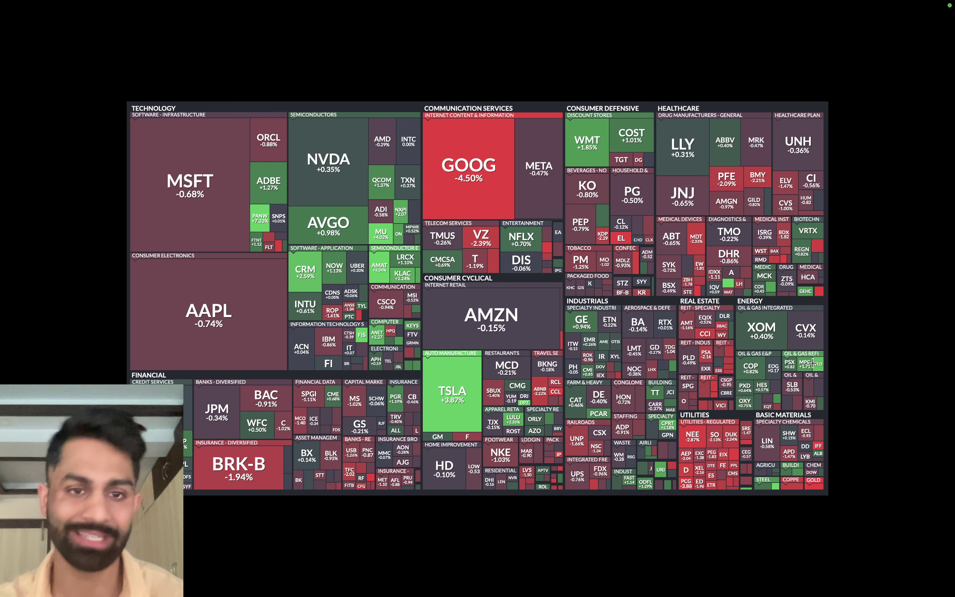
{"action": "key", "text": "Right"}
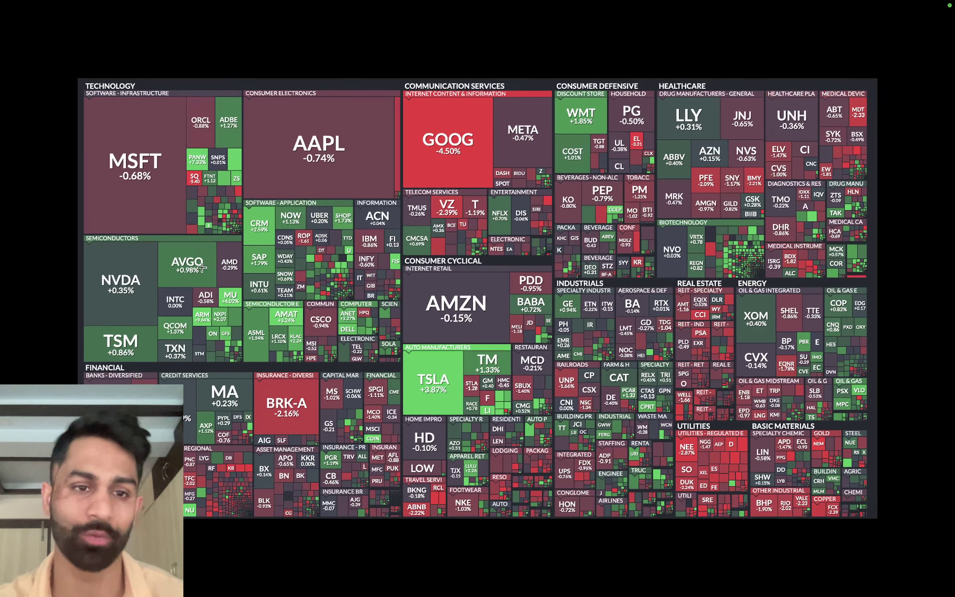
{"action": "key", "text": "Right"}
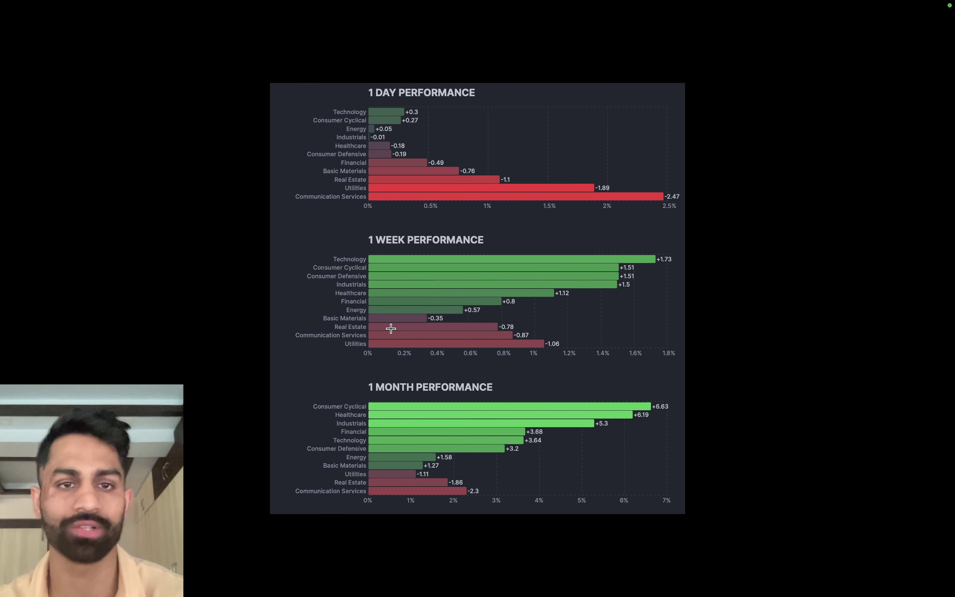
{"action": "key", "text": "super+equal"}
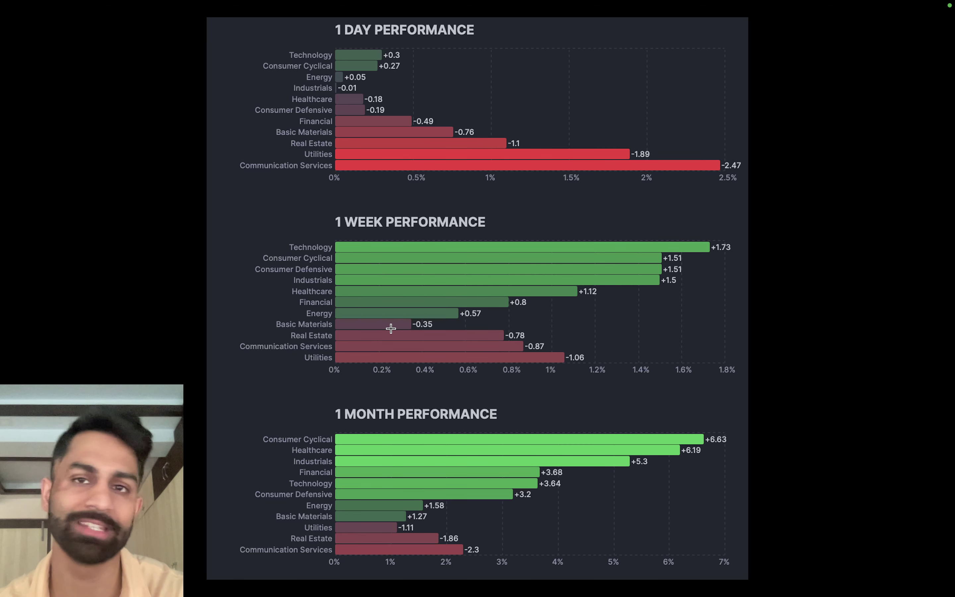
{"action": "key", "text": "Right"}
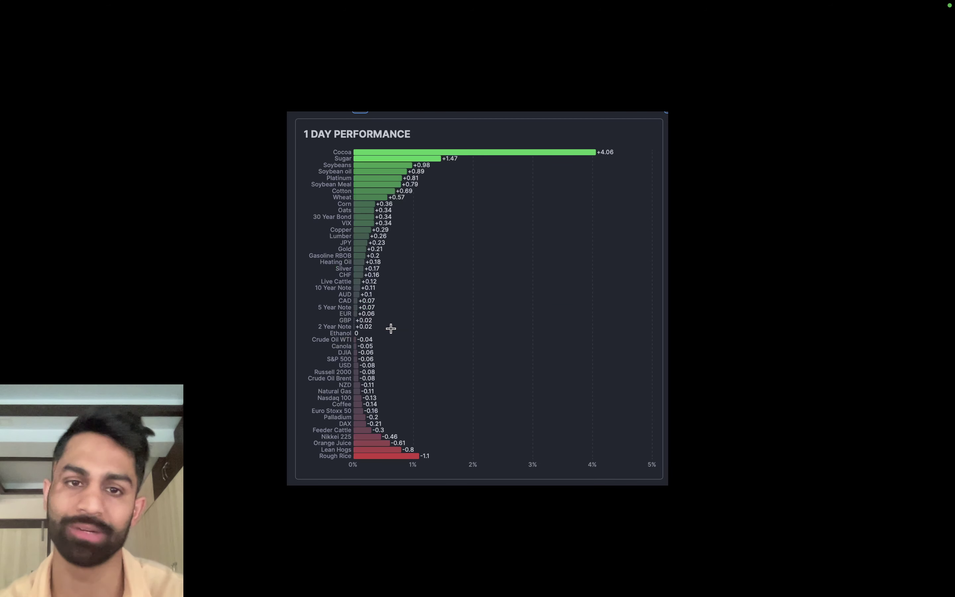
{"action": "key", "text": "super+plus"}
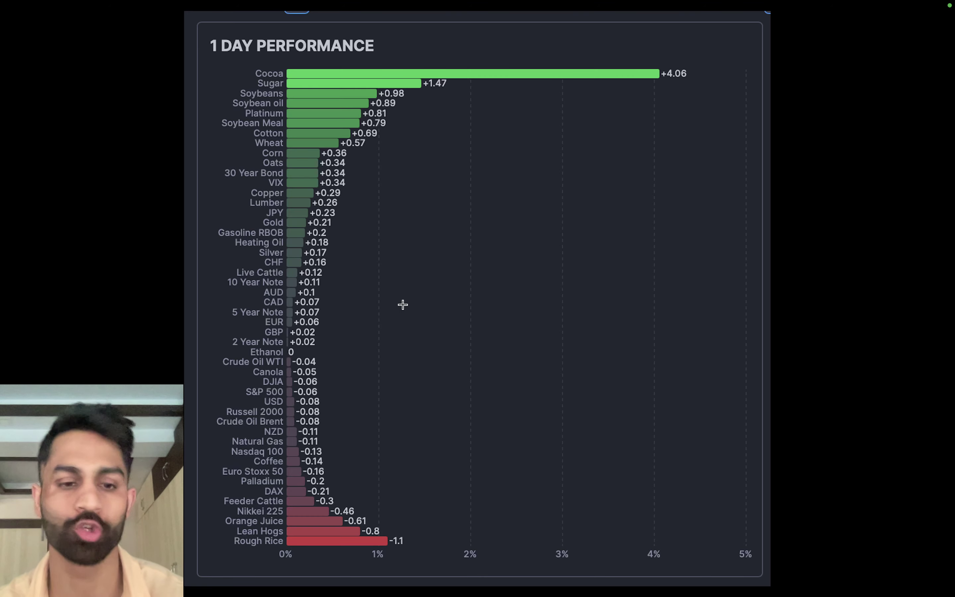
{"action": "key", "text": "Right"}
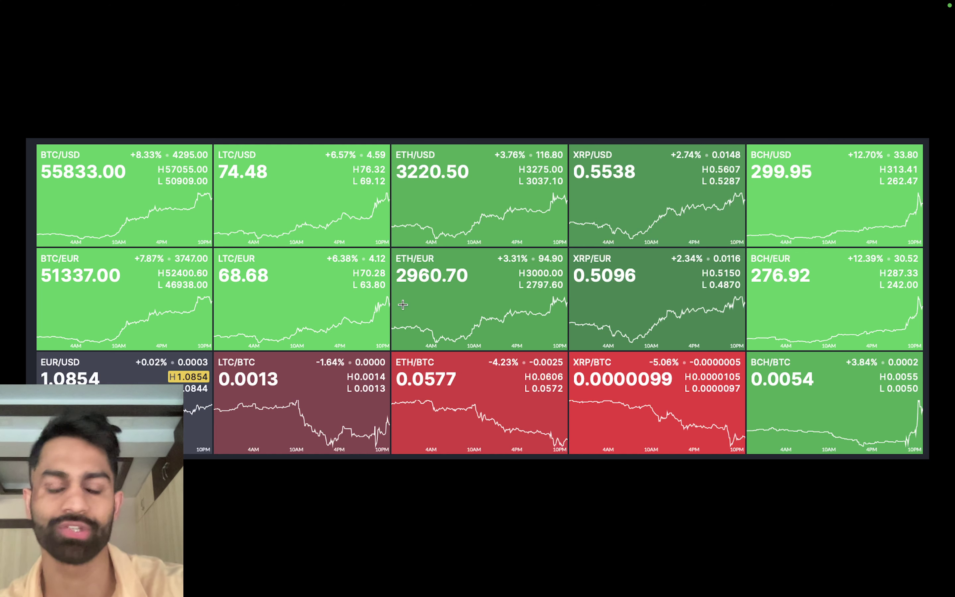
- Switch to TradingView and open the VIX daily chart, showing the price candles from early 2024 onward
{"action": "key", "text": "ctrl+Right"}
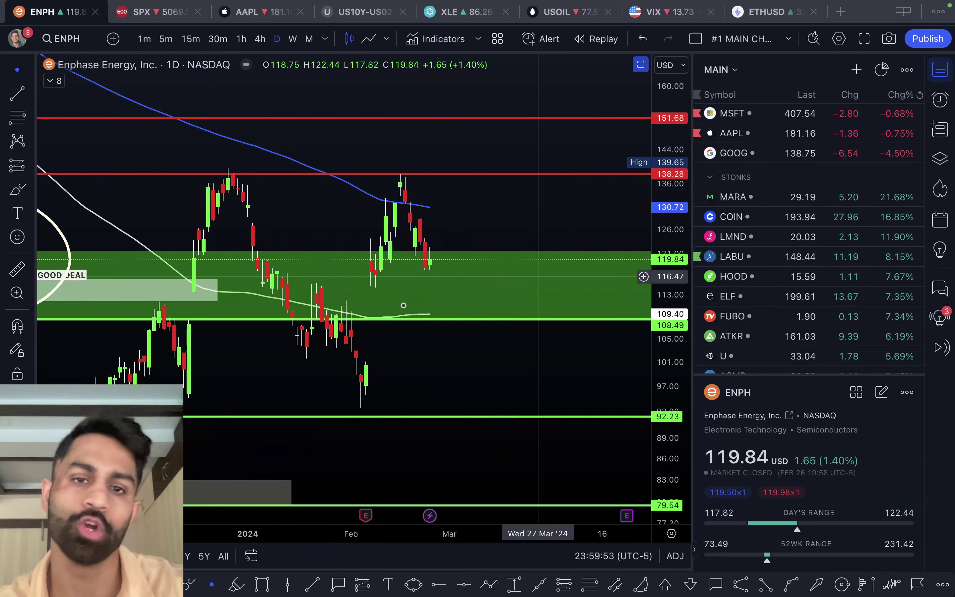
{"action": "scroll", "coordinate": [612, 134], "scroll_direction": "left", "scroll_amount": 5}
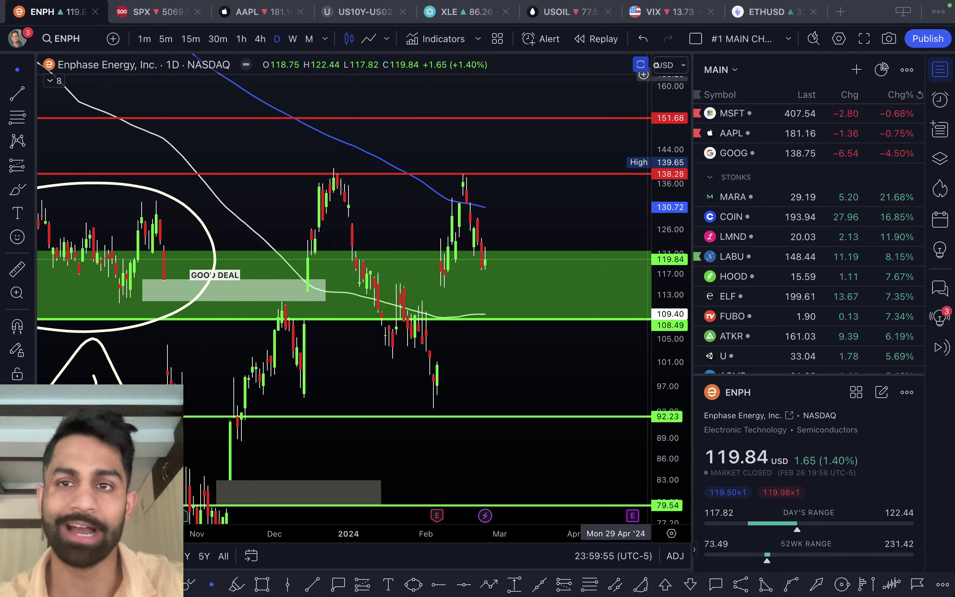
{"action": "left_click", "coordinate": [667, 12]}
{"action": "scroll", "coordinate": [610, 365], "scroll_direction": "up", "scroll_amount": 5}
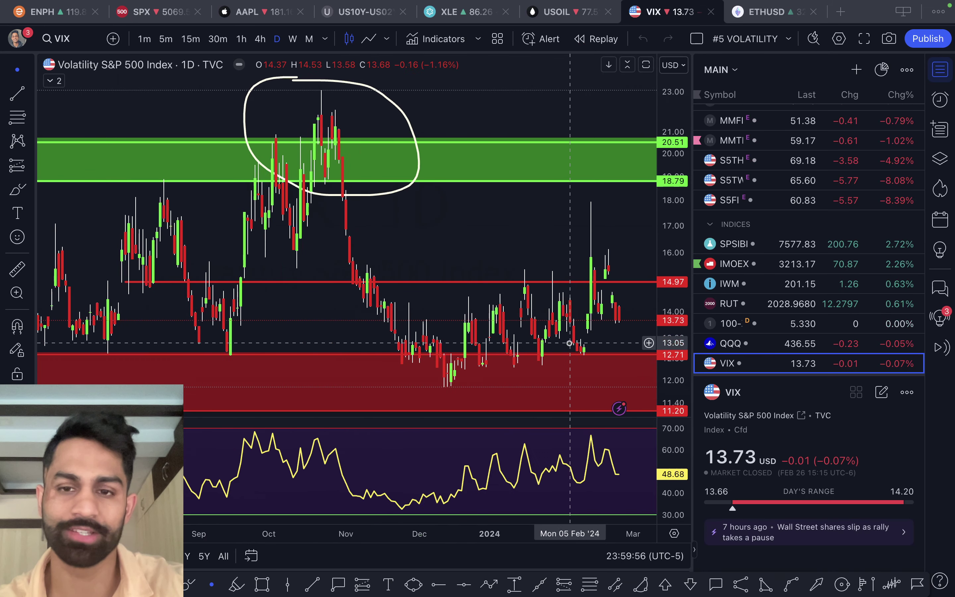
{"action": "scroll", "coordinate": [554, 313], "scroll_direction": "right", "scroll_amount": 5}
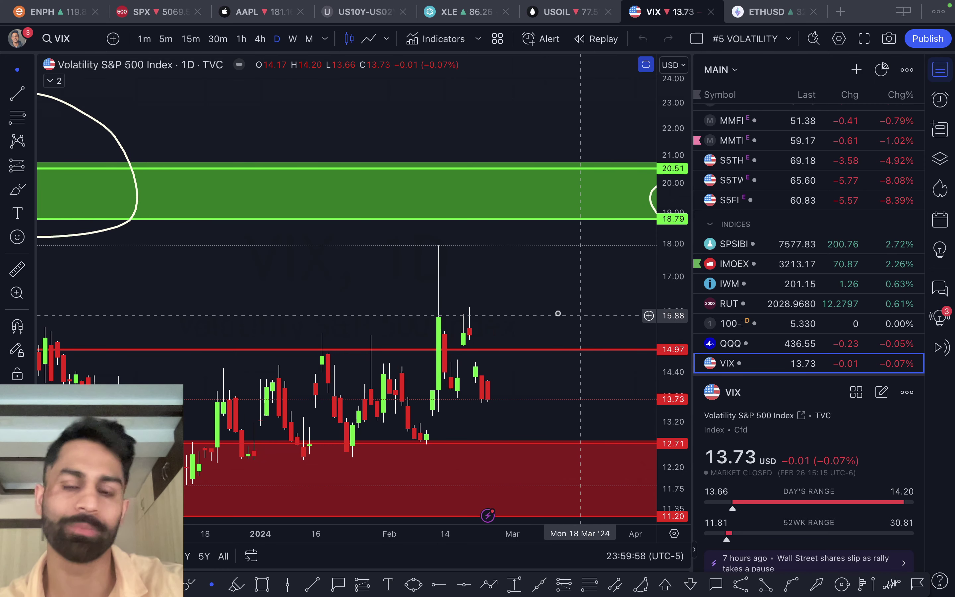
- Try raising the red 14.97 resistance line on the VIX chart to about 15.9, and undo the move
{"action": "scroll", "coordinate": [562, 255], "scroll_direction": "up", "scroll_amount": 3}
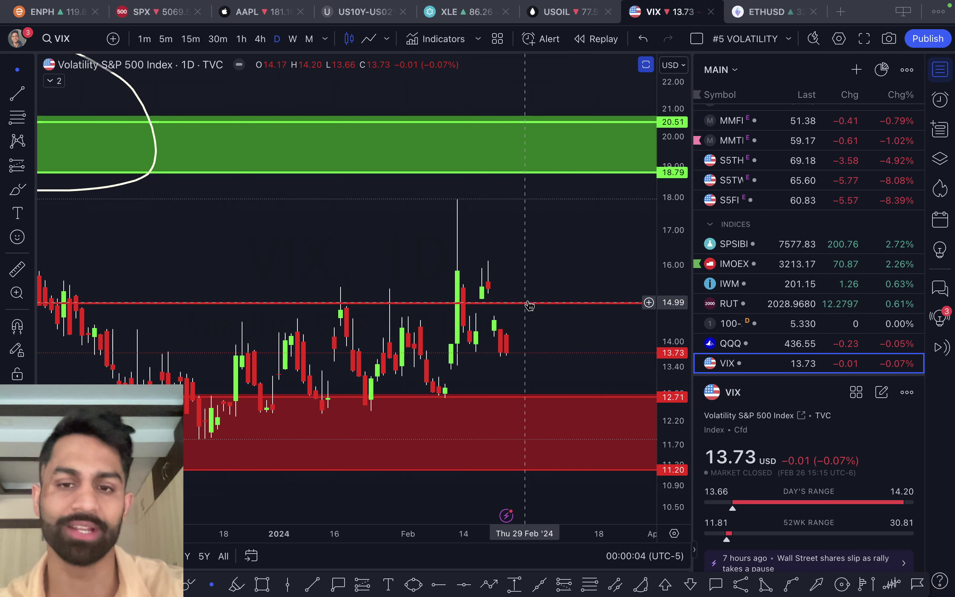
{"action": "left_click_drag", "start_coordinate": [526, 303], "coordinate": [535, 285]}
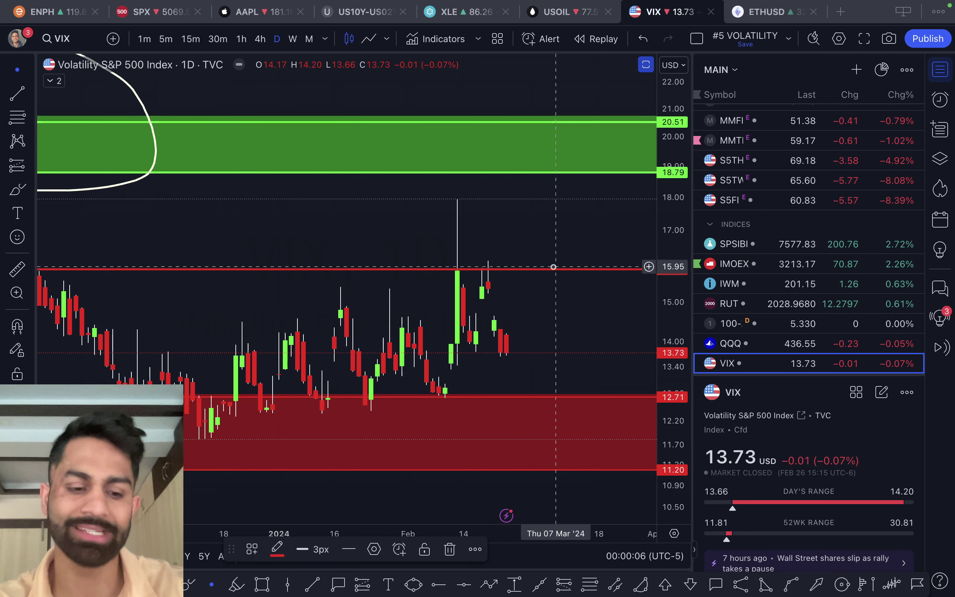
{"action": "key", "text": "super+z"}
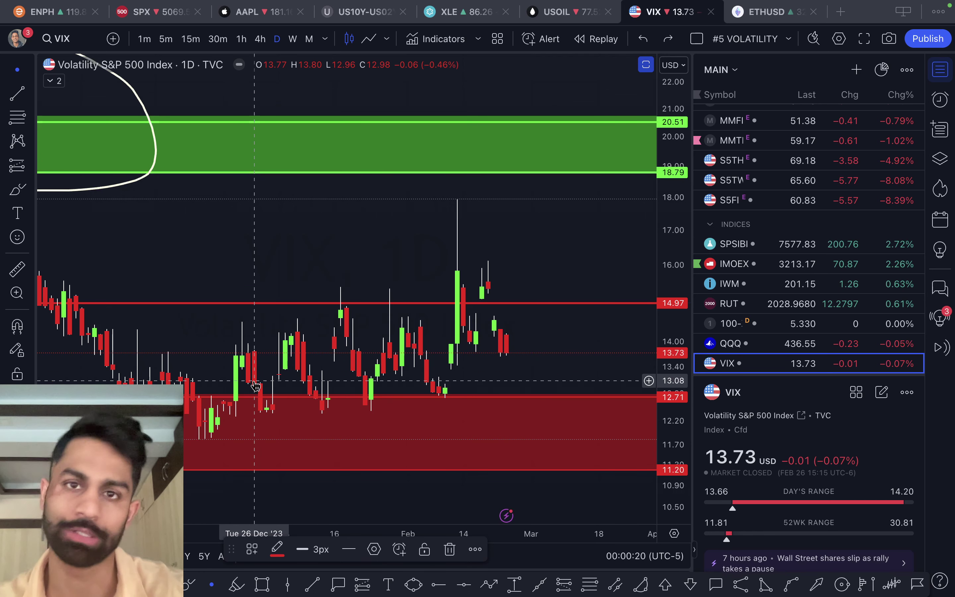
- Open the USOIL daily chart, maximize its price pane and focus on the candles from December to February
{"action": "left_click", "coordinate": [553, 18]}
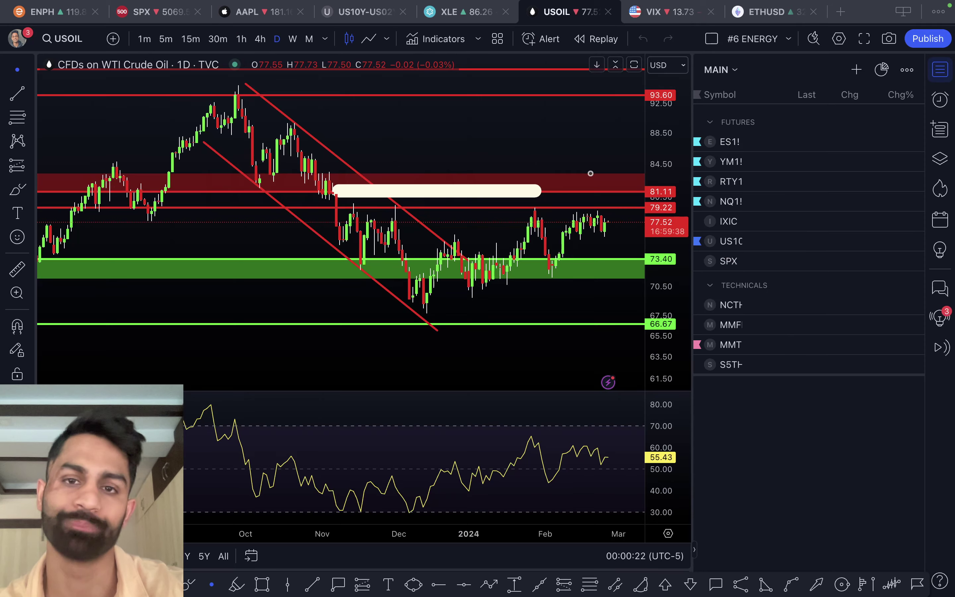
{"action": "double_click", "coordinate": [587, 241]}
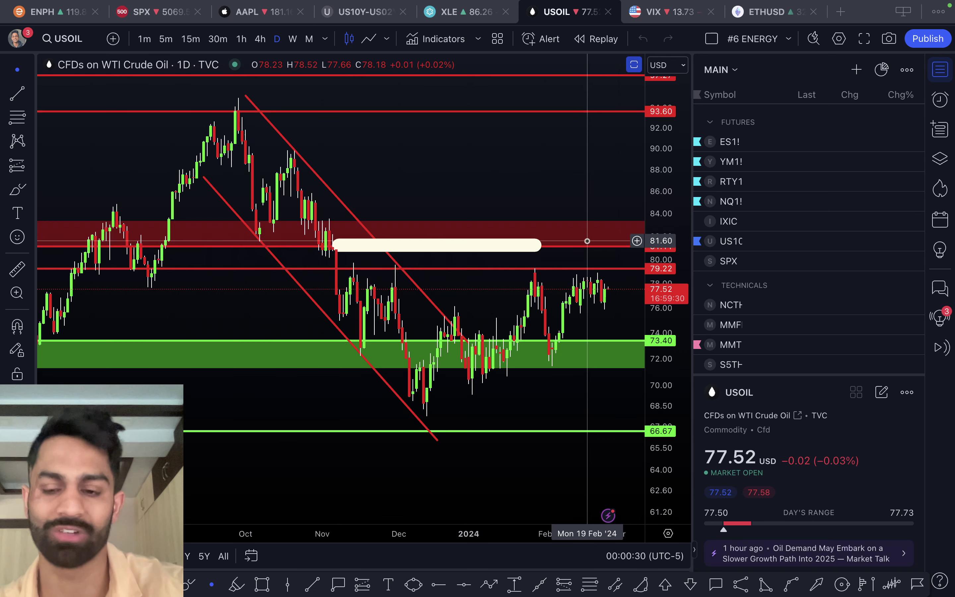
{"action": "scroll", "coordinate": [587, 240], "scroll_direction": "up", "scroll_amount": 5}
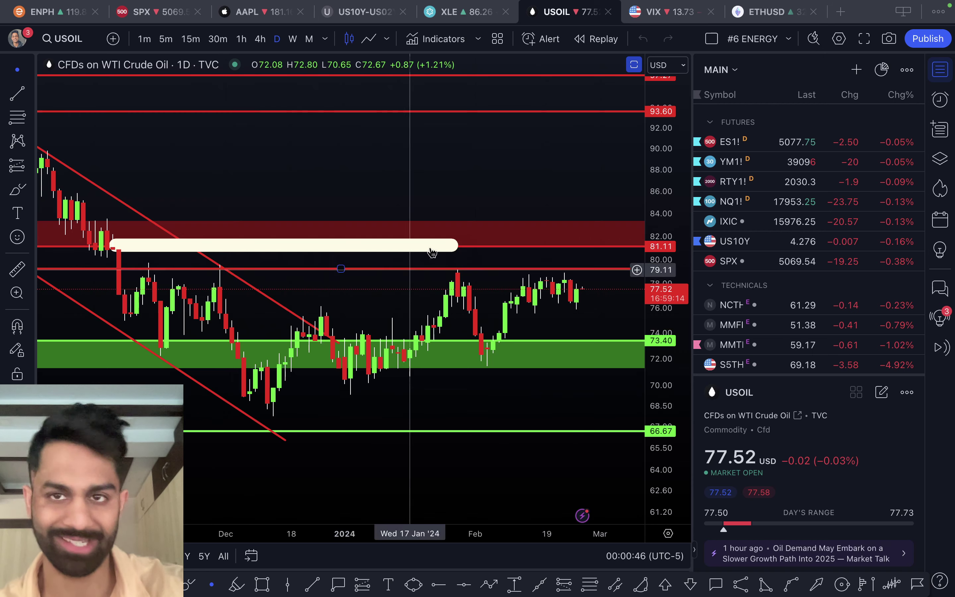
- Open the ETHUSD daily chart and examine the recent candles between the green support zone and the red resistance line
{"action": "left_click", "coordinate": [757, 18]}
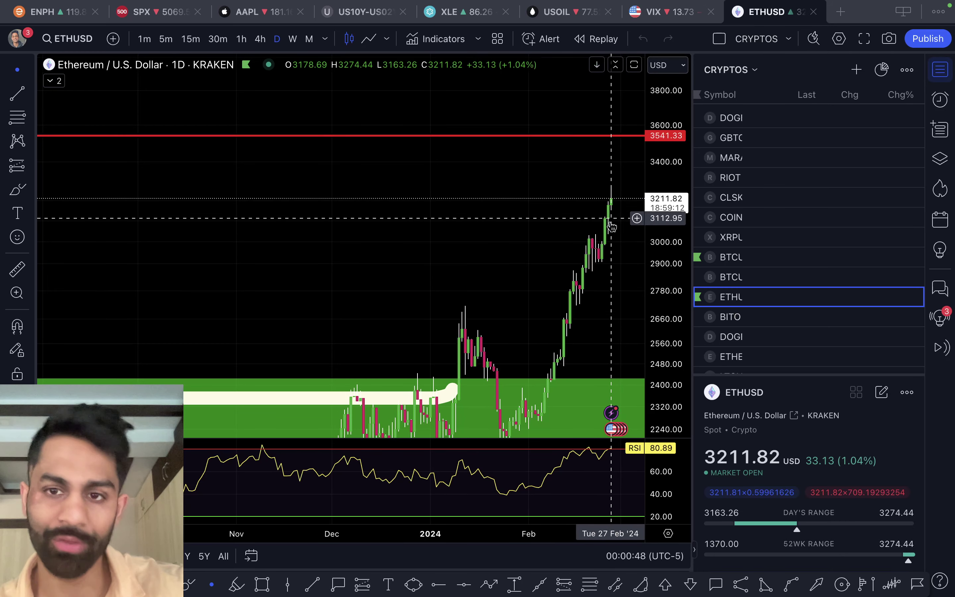
{"action": "scroll", "coordinate": [591, 309], "scroll_direction": "up", "scroll_amount": 5}
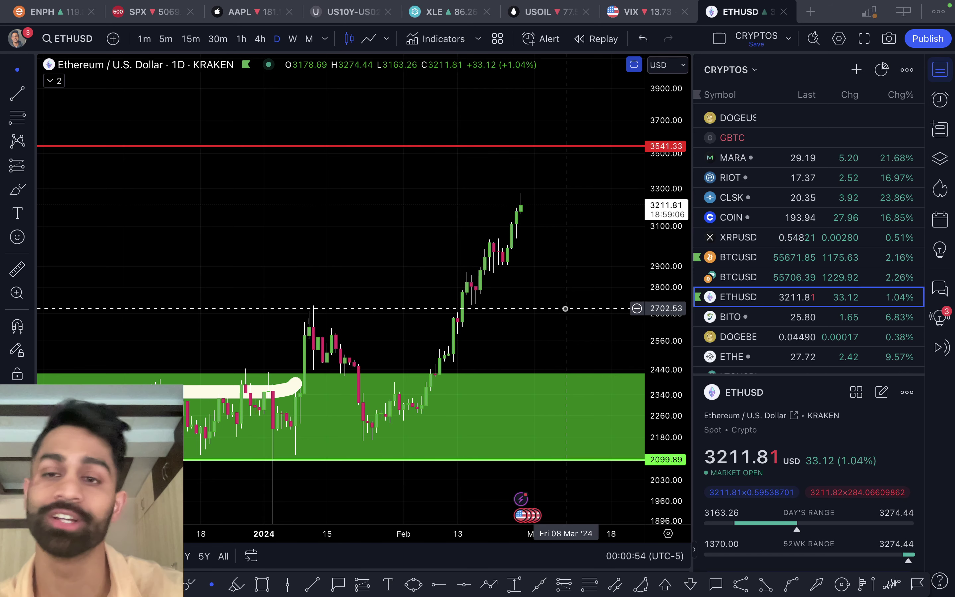
- Load BTCUSD from the crypto watchlist and examine its price pane between the green support zone and the red resistance zone
{"action": "left_click", "coordinate": [754, 261]}
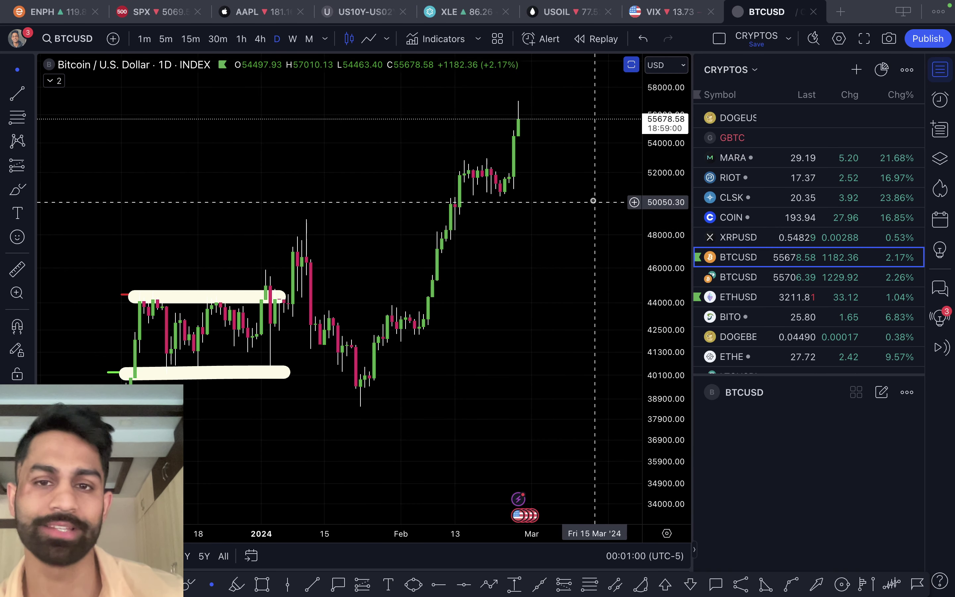
{"action": "left_click_drag", "start_coordinate": [593, 198], "coordinate": [588, 390]}
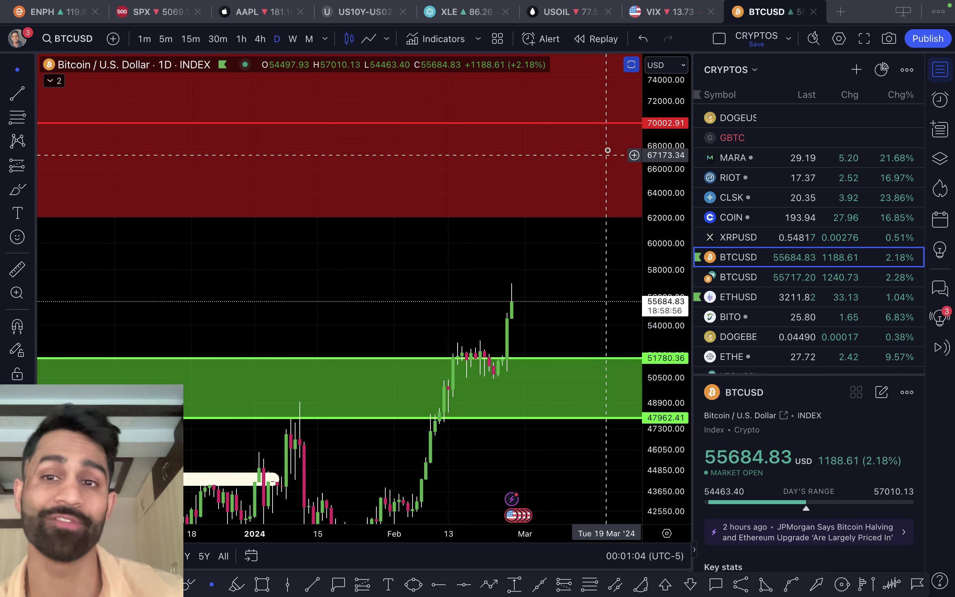
{"action": "scroll", "coordinate": [589, 316], "scroll_direction": "down", "scroll_amount": 3}
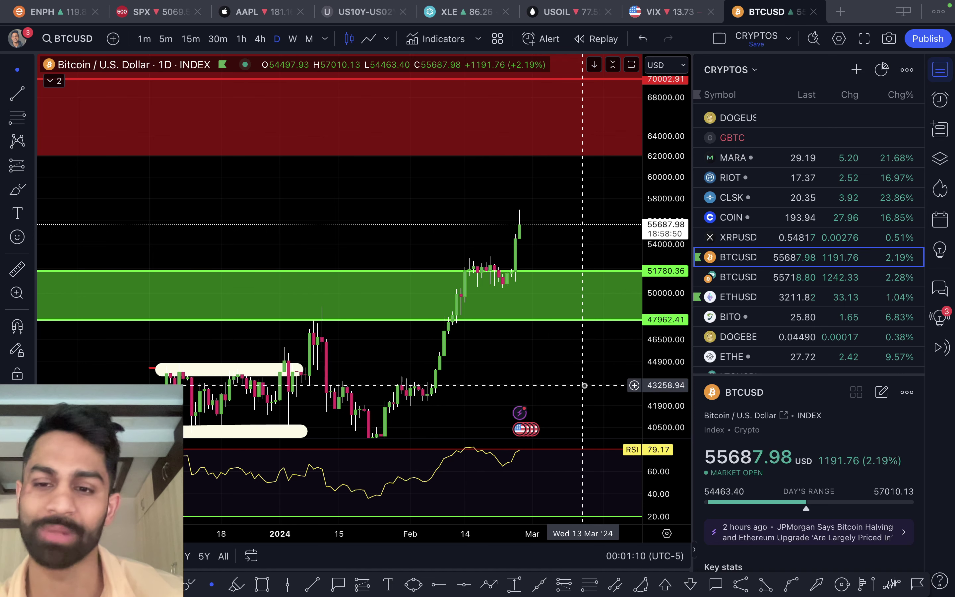
{"action": "double_click", "coordinate": [546, 355]}
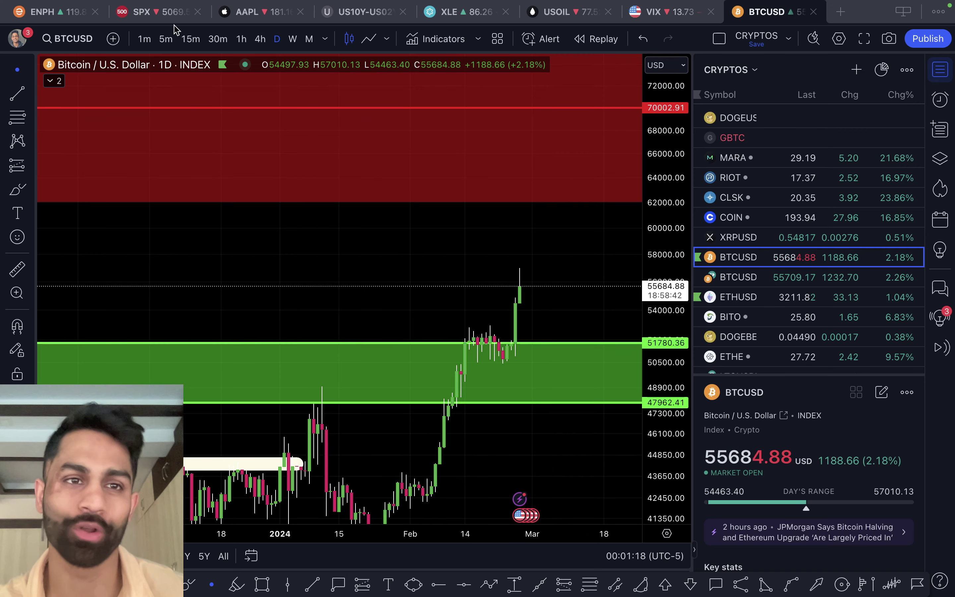
- Open the S&P 500 daily chart at full layout size and inspect it with and without its indicator panes
{"action": "left_click", "coordinate": [162, 12]}
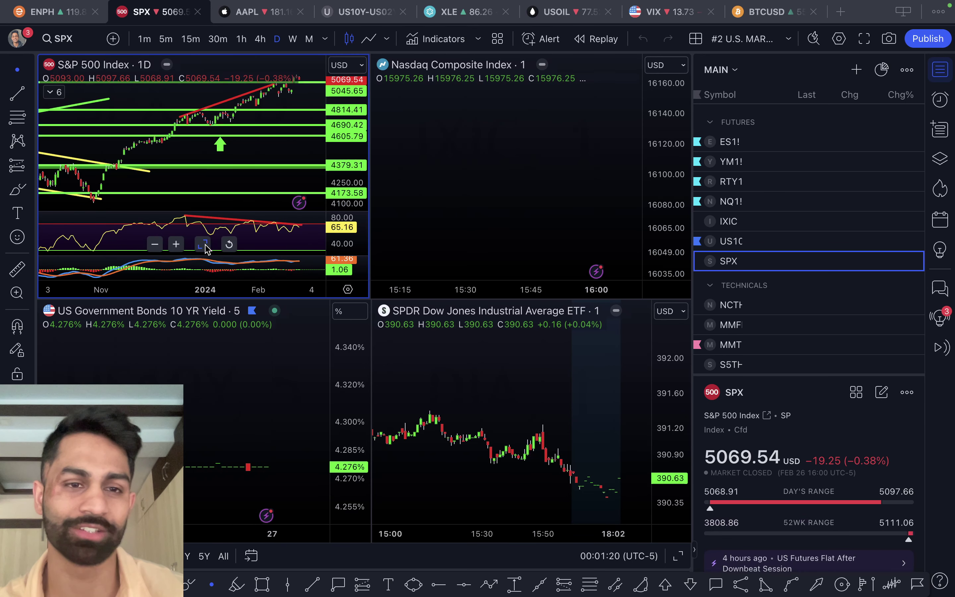
{"action": "scroll", "coordinate": [447, 247], "scroll_direction": "right", "scroll_amount": 8}
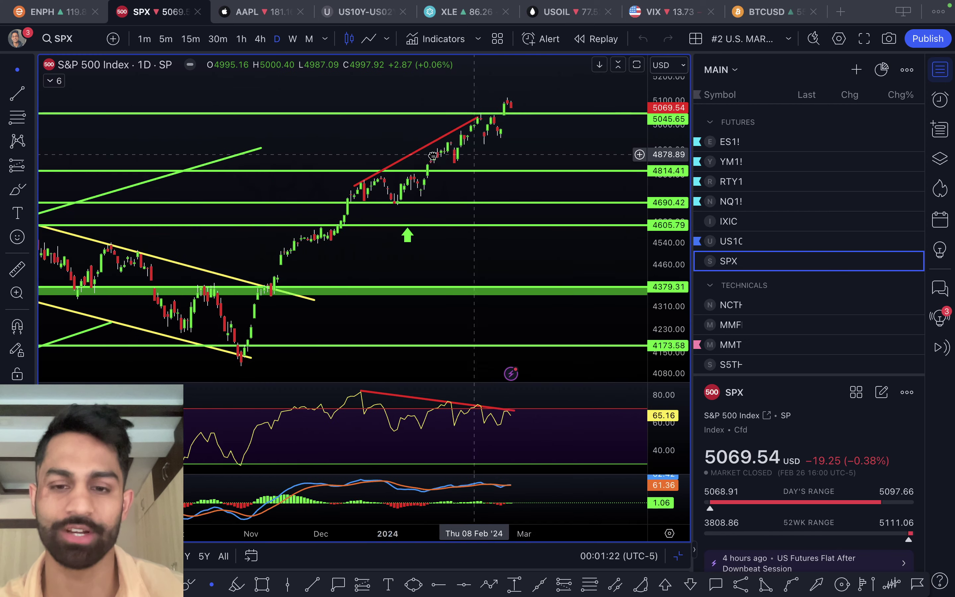
{"action": "double_click", "coordinate": [475, 150]}
{"action": "scroll", "coordinate": [475, 154], "scroll_direction": "right", "scroll_amount": 3}
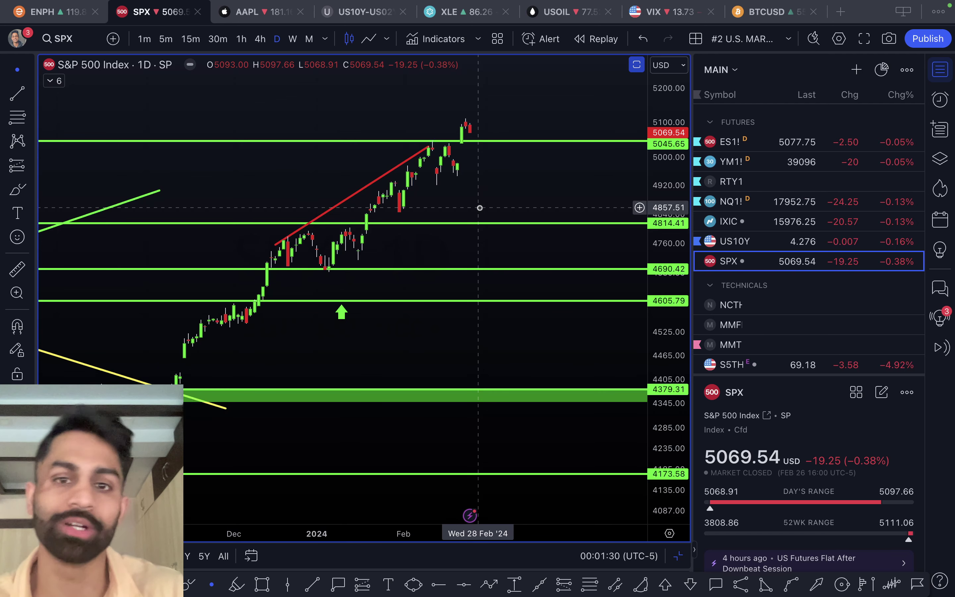
{"action": "double_click", "coordinate": [482, 207]}
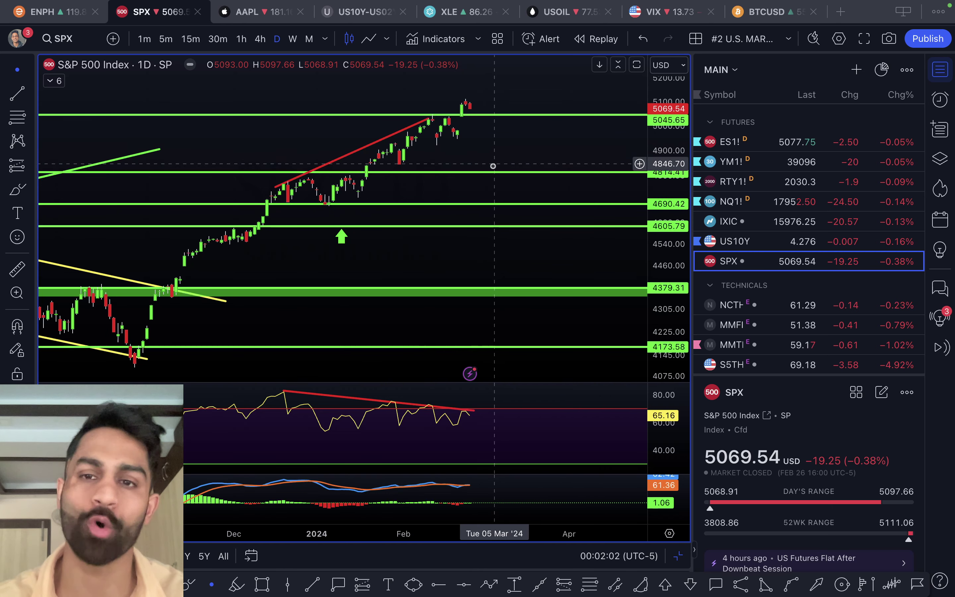
- Measure the S&P 500's drop from the latest candle to the green 4814.41 support line
{"action": "left_click", "coordinate": [17, 270]}
{"action": "left_click", "coordinate": [470, 106]}
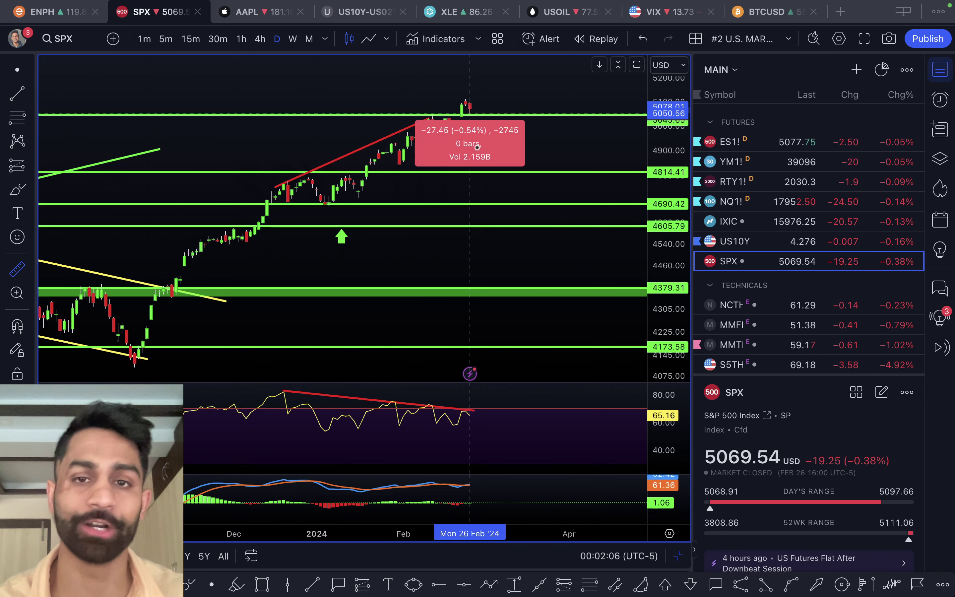
{"action": "left_click", "coordinate": [476, 171]}
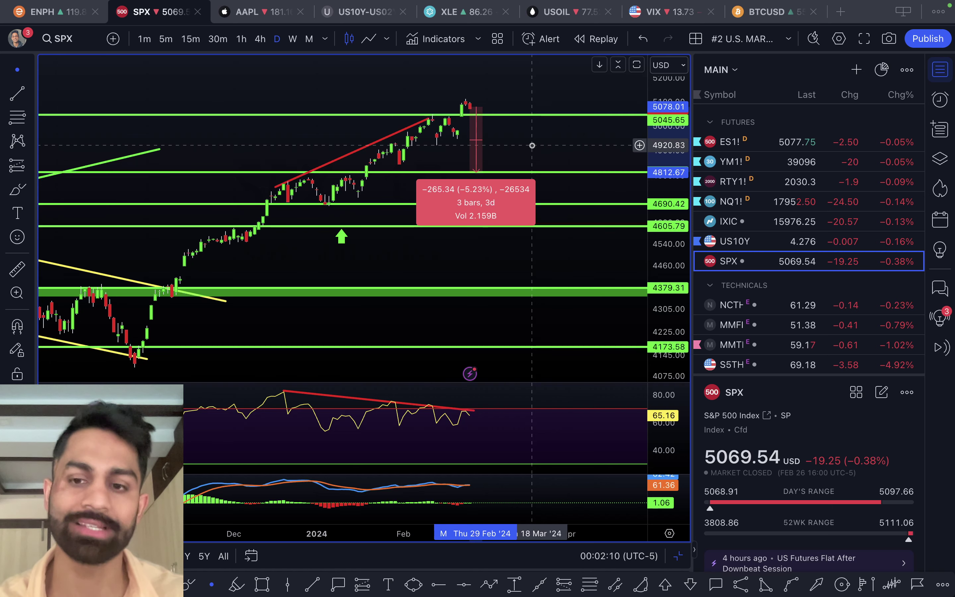
- Check the SPX performance figures, including year to date, in the symbol details
{"action": "scroll", "coordinate": [749, 422], "scroll_direction": "down", "scroll_amount": 4}
{"action": "scroll", "coordinate": [773, 463], "scroll_direction": "down", "scroll_amount": 2}
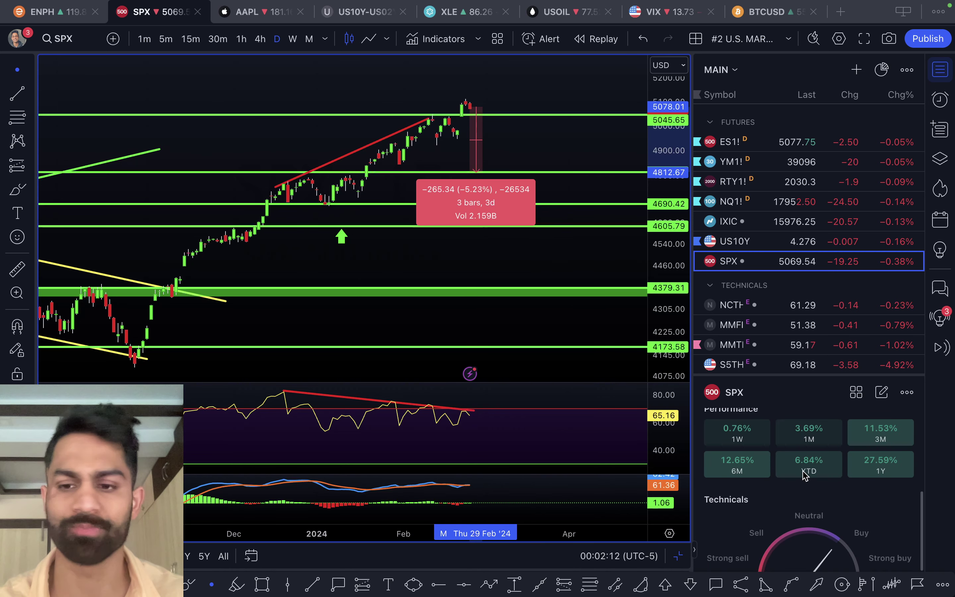
{"action": "scroll", "coordinate": [805, 476], "scroll_direction": "up", "scroll_amount": 5}
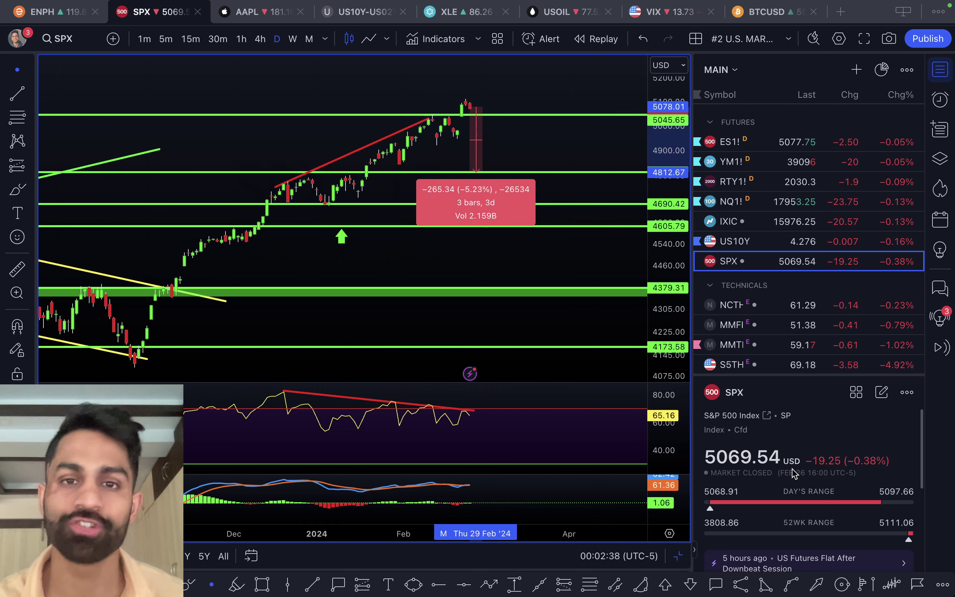
- Clear the S&P 500 measurement, load the IXIC daily chart and examine its green support zones and red resistance line
{"action": "left_click", "coordinate": [547, 147]}
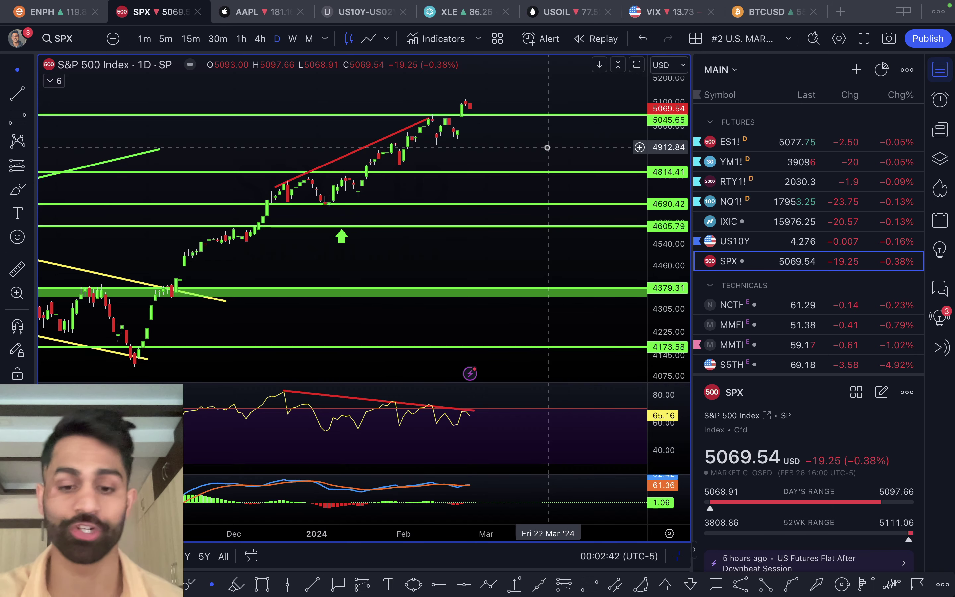
{"action": "type", "text": "IXIC"}
{"action": "key", "text": "Escape"}
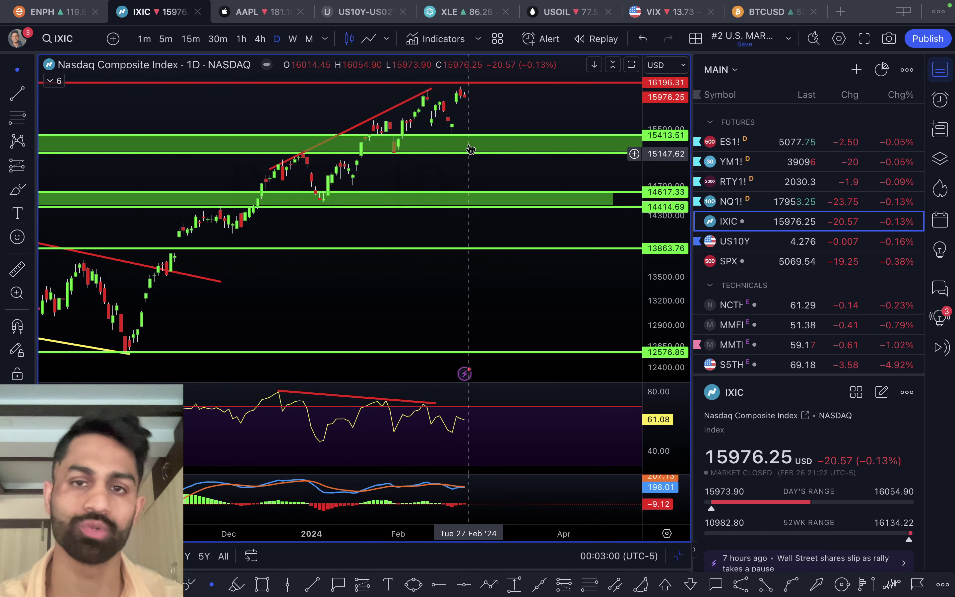
{"action": "left_click", "coordinate": [497, 197]}
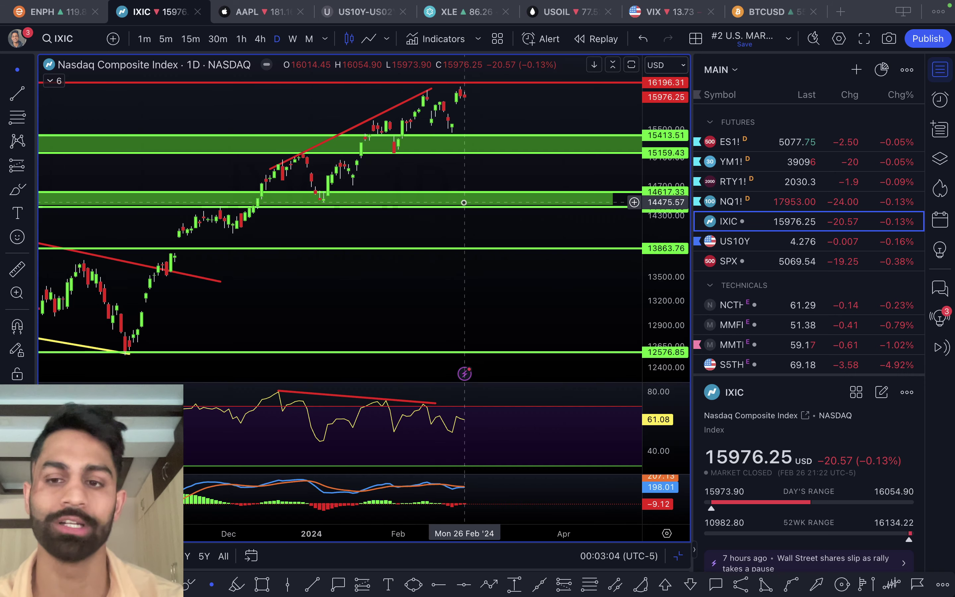
{"action": "left_click_drag", "start_coordinate": [483, 254], "coordinate": [483, 303]}
{"action": "scroll", "coordinate": [513, 252], "scroll_direction": "down", "scroll_amount": 3}
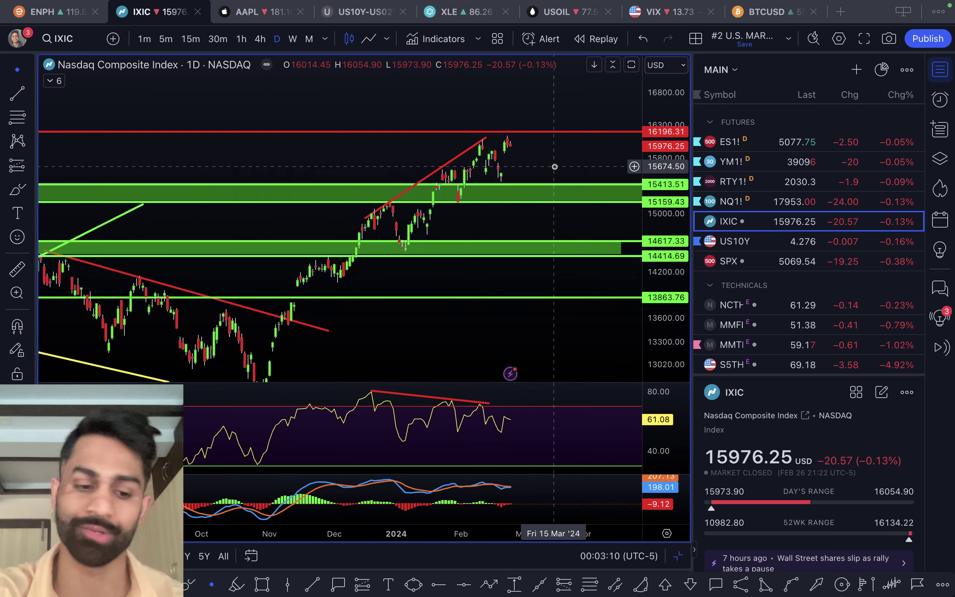
- Load the AAPL daily chart and examine its price action from December to the latest candle
{"action": "type", "text": "AAPL"}
{"action": "key", "text": "Return"}
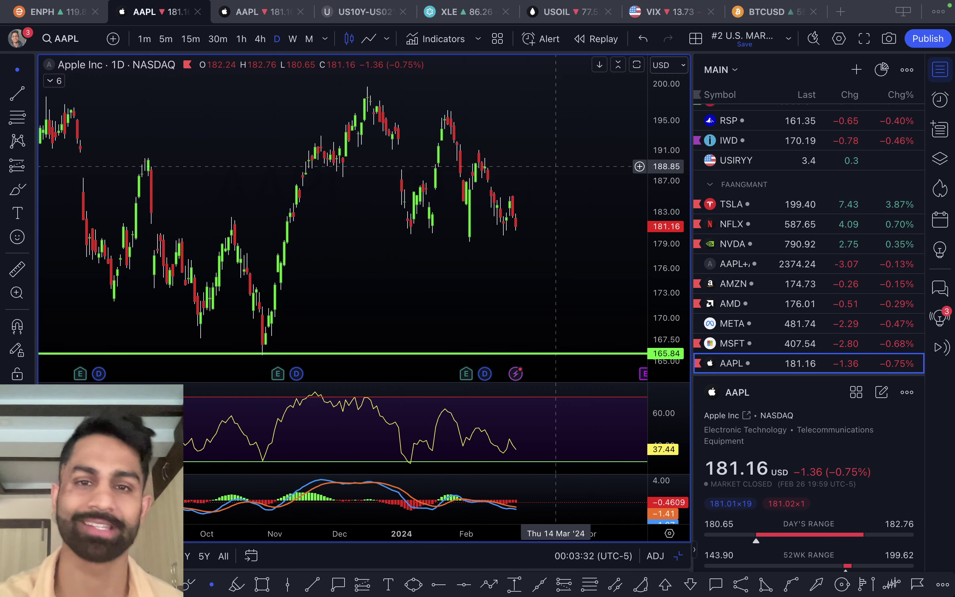
{"action": "scroll", "coordinate": [535, 219], "scroll_direction": "up", "scroll_amount": 5}
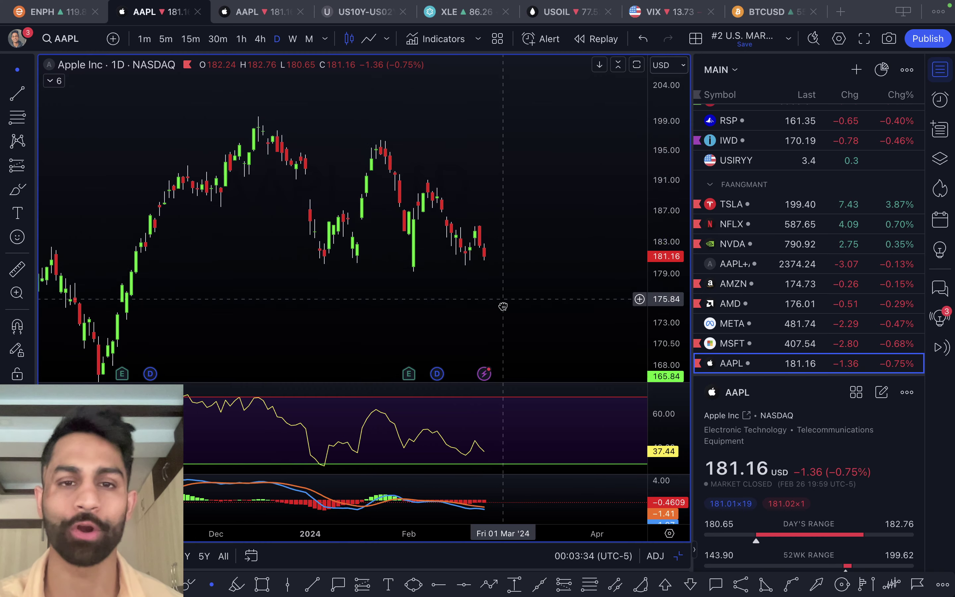
{"action": "left_click_drag", "start_coordinate": [502, 306], "coordinate": [508, 306]}
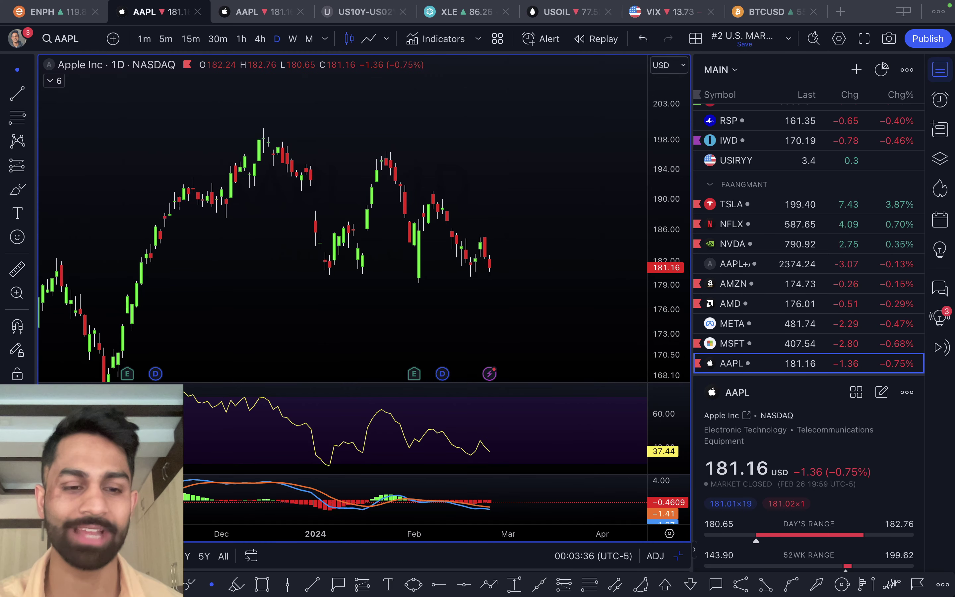
- Brush a head-and-shoulders sketch on the Apple candles with a neckline near 179.85, three arches and a downward arrow
{"action": "left_click", "coordinate": [192, 584]}
{"action": "left_click_drag", "start_coordinate": [289, 279], "coordinate": [500, 279]}
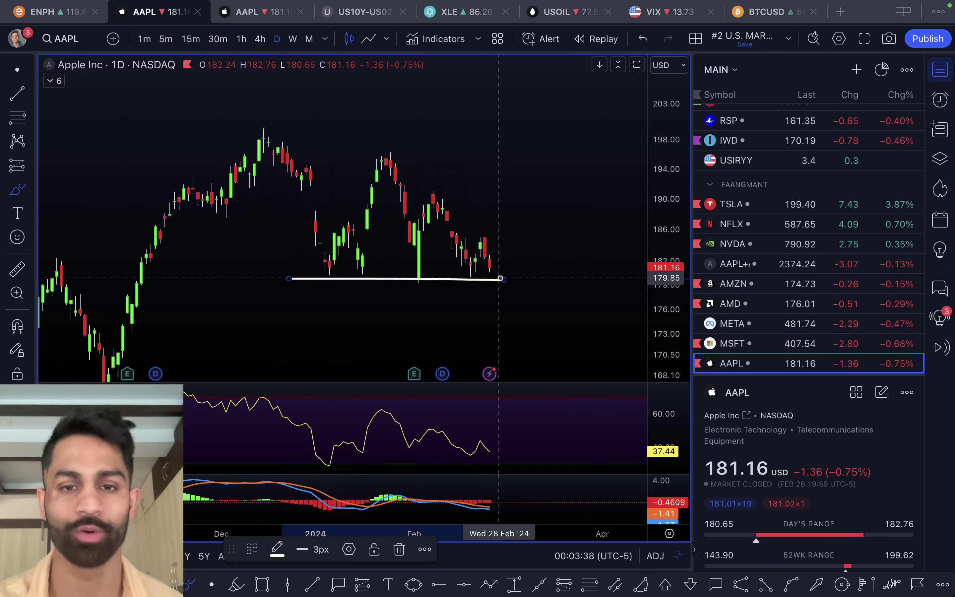
{"action": "mouse_move", "coordinate": [311, 257]}
{"action": "left_mouse_down"}
{"action": "mouse_move", "coordinate": [327, 221]}
{"action": "mouse_move", "coordinate": [367, 256]}
{"action": "left_mouse_up"}
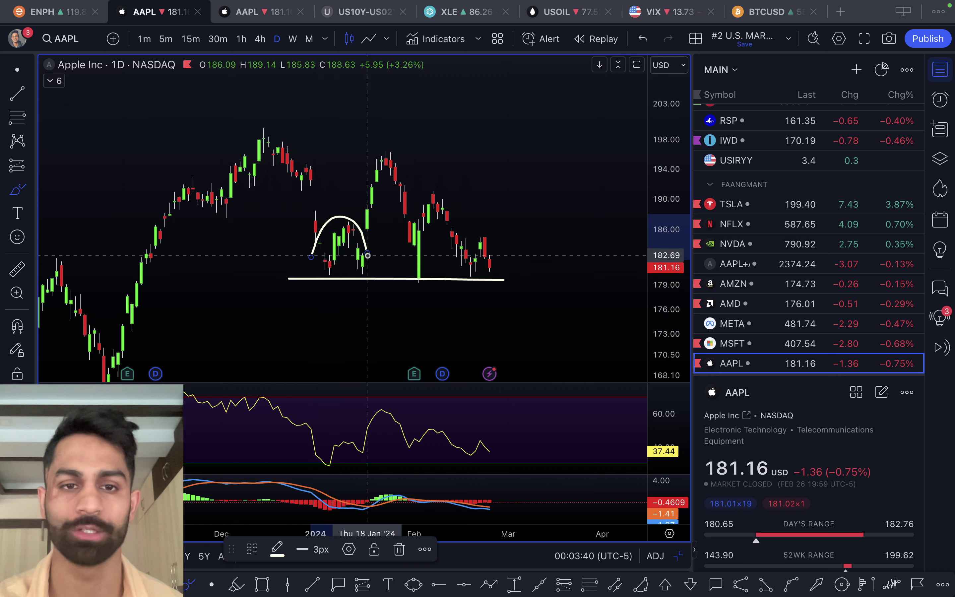
{"action": "mouse_move", "coordinate": [353, 215]}
{"action": "left_mouse_down"}
{"action": "mouse_move", "coordinate": [373, 155]}
{"action": "mouse_move", "coordinate": [437, 241]}
{"action": "mouse_move", "coordinate": [508, 264]}
{"action": "mouse_move", "coordinate": [495, 346]}
{"action": "mouse_move", "coordinate": [509, 311]}
{"action": "left_mouse_up"}
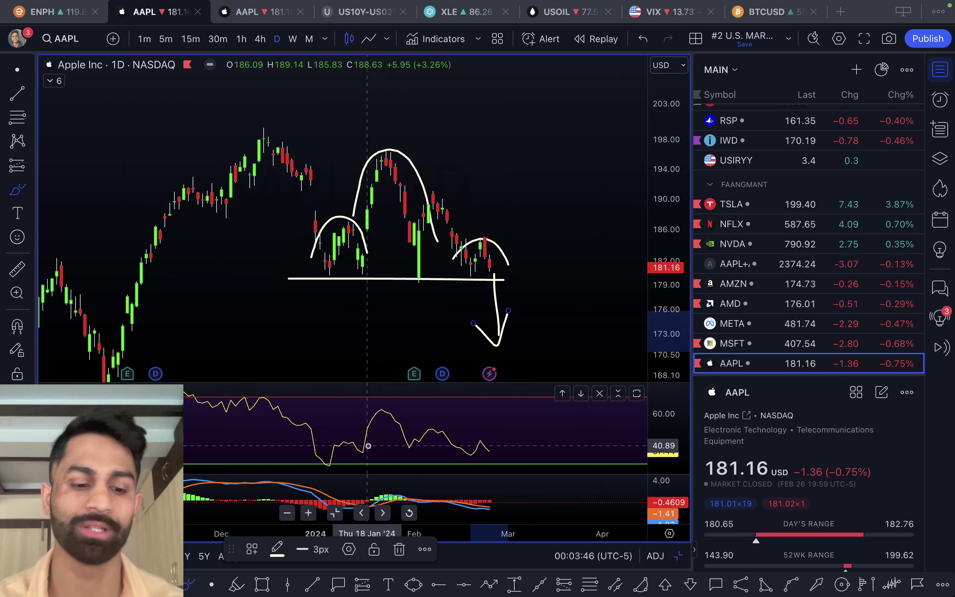
- Undo all the brush strokes of the head-and-shoulders sketch and leave the Brush tool
{"action": "key", "text": "ctrl+z"}
{"action": "key", "text": "ctrl+z"}
{"action": "key", "text": "ctrl+z"}
{"action": "key", "text": "ctrl+z"}
{"action": "key", "text": "ctrl+z"}
{"action": "key", "text": "ctrl+z"}
{"action": "key", "text": "ctrl+z"}
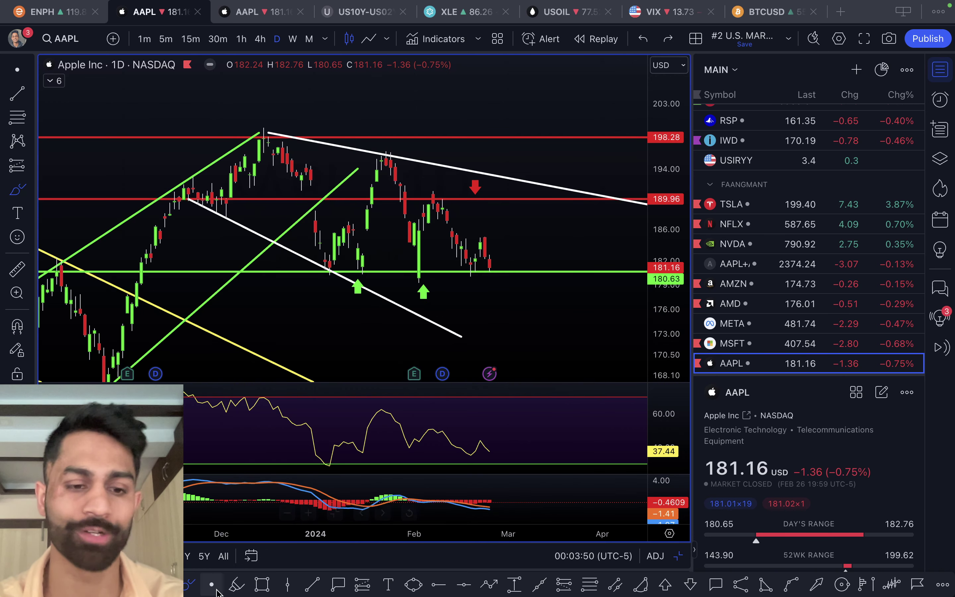
{"action": "key", "text": "Escape"}
- Examine Apple's longer price history between the red resistance lines and the green 165.84 support line
{"action": "left_click_drag", "start_coordinate": [601, 313], "coordinate": [601, 239]}
{"action": "scroll", "coordinate": [580, 296], "scroll_direction": "down", "scroll_amount": 5}
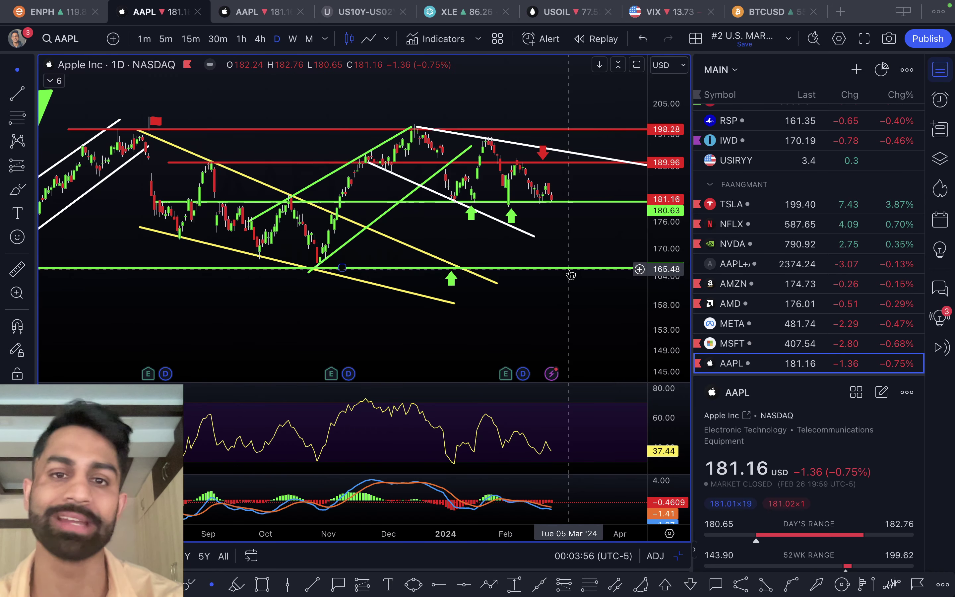
{"action": "left_click_drag", "start_coordinate": [633, 260], "coordinate": [591, 307]}
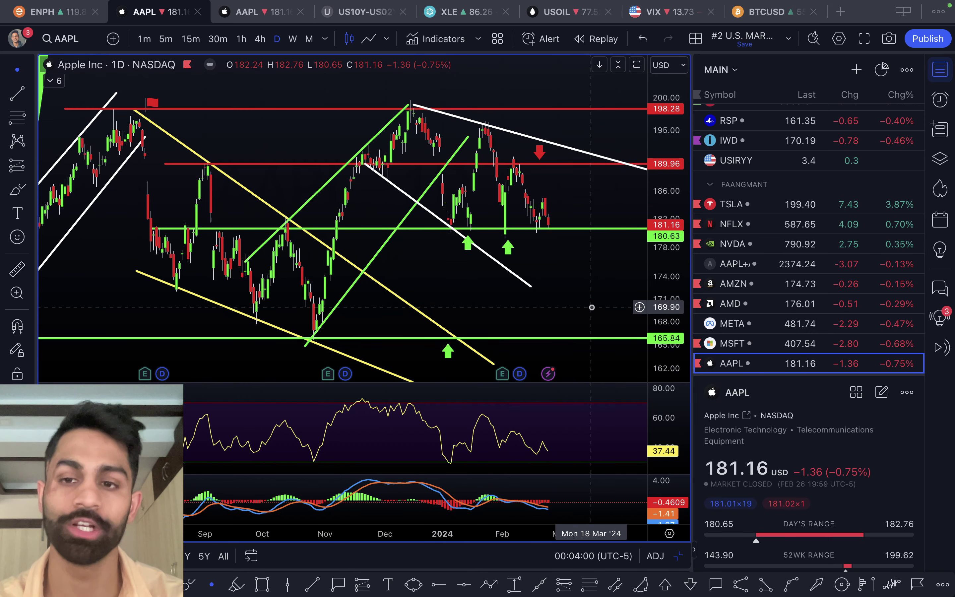
- Load AMZN from the watchlist and examine its gray gap zone and the red resistance lines above the price
{"action": "key", "text": "Up"}
{"action": "key", "text": "Up"}
{"action": "key", "text": "Up"}
{"action": "key", "text": "Up"}
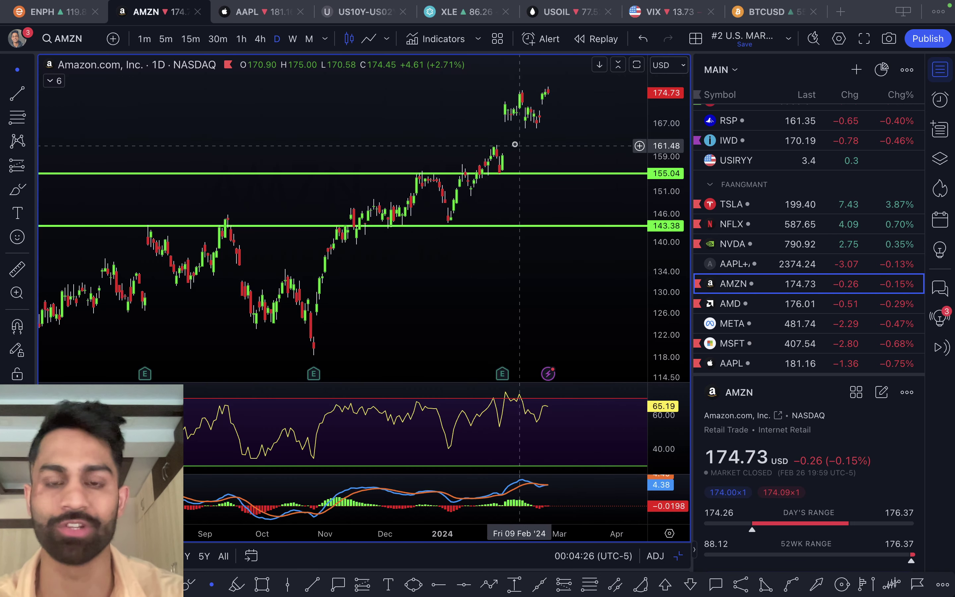
{"action": "left_click_drag", "start_coordinate": [521, 228], "coordinate": [492, 247]}
{"action": "scroll", "coordinate": [493, 236], "scroll_direction": "right", "scroll_amount": 3}
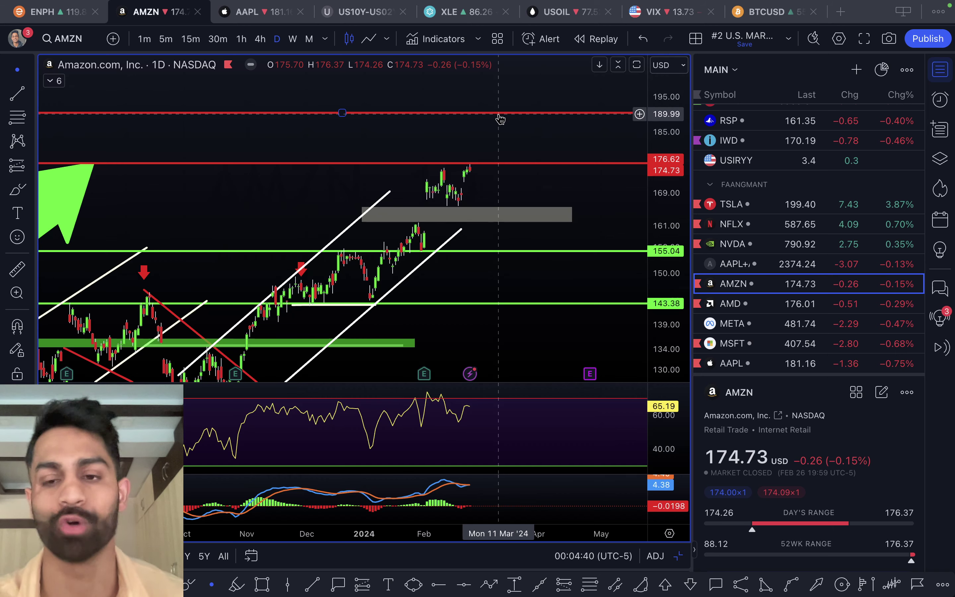
- Load the TSLA daily chart and examine the price around the red 212.31 resistance line, undoing any accidental line shift
{"action": "type", "text": "TSL"}
{"action": "key", "text": "Escape"}
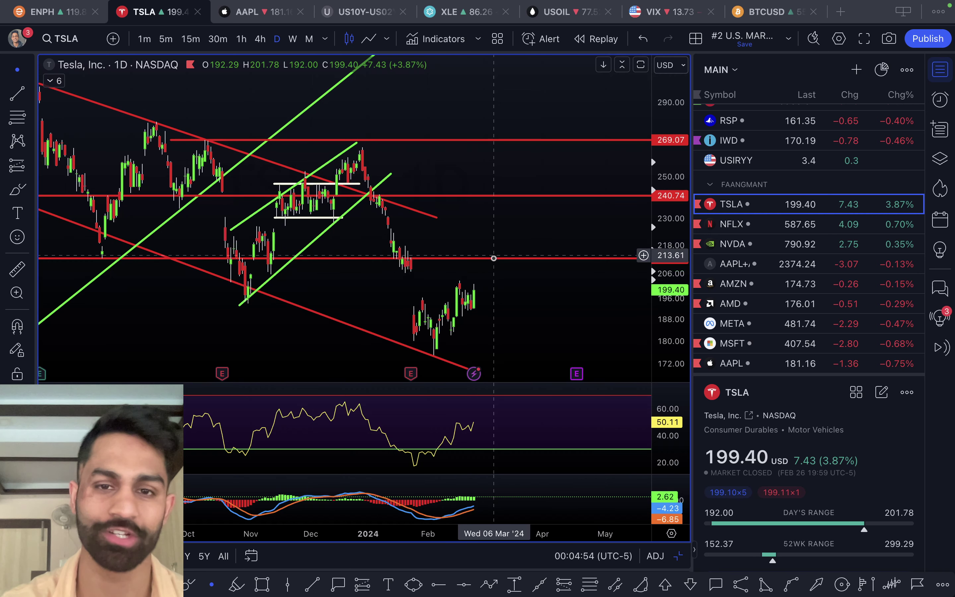
{"action": "mouse_move", "coordinate": [495, 258]}
{"action": "left_mouse_down"}
{"action": "mouse_move", "coordinate": [517, 267]}
{"action": "mouse_move", "coordinate": [513, 281]}
{"action": "mouse_move", "coordinate": [538, 226]}
{"action": "left_mouse_up"}
{"action": "key", "text": "super+z"}
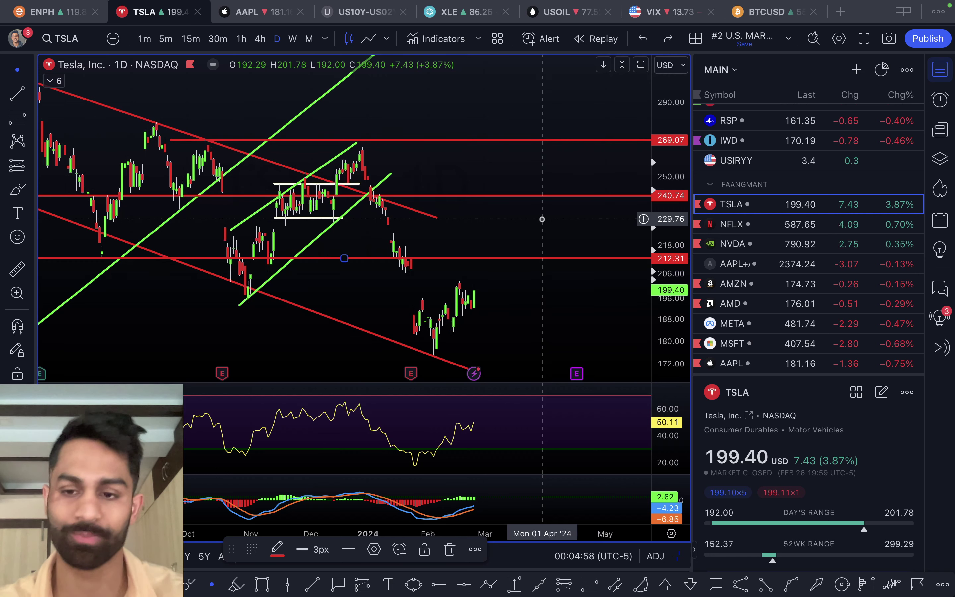
{"action": "key", "text": "super+z"}
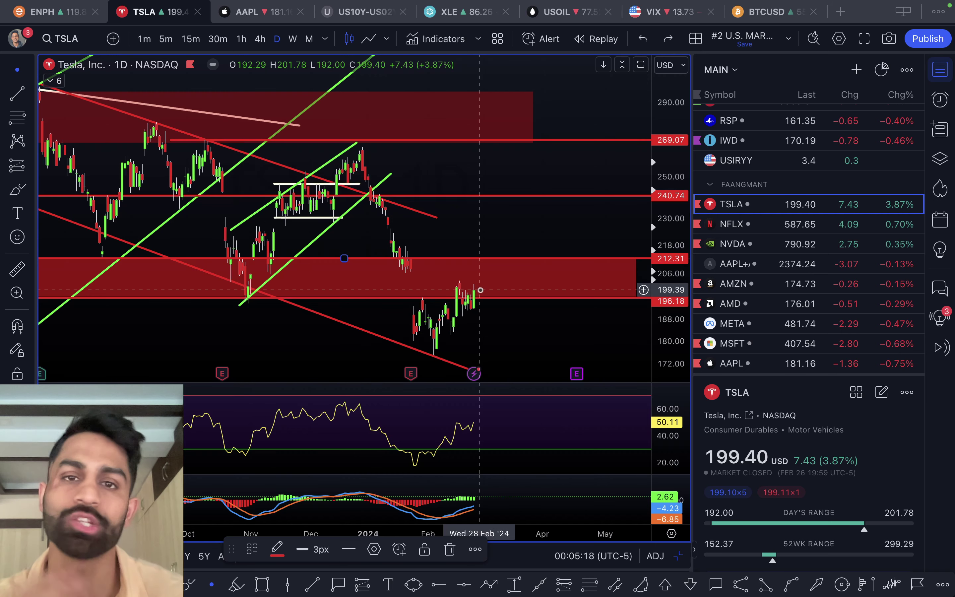
- Load the NVDA daily chart and examine its maximized price pane around the green 745.52 and 635.42 support lines
{"action": "type", "text": "nvda"}
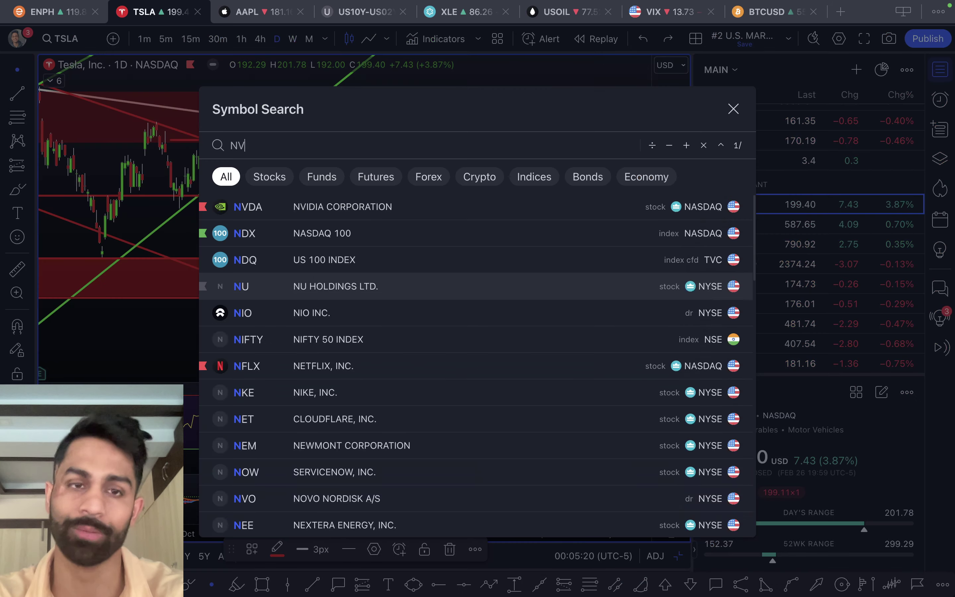
{"action": "key", "text": "Return"}
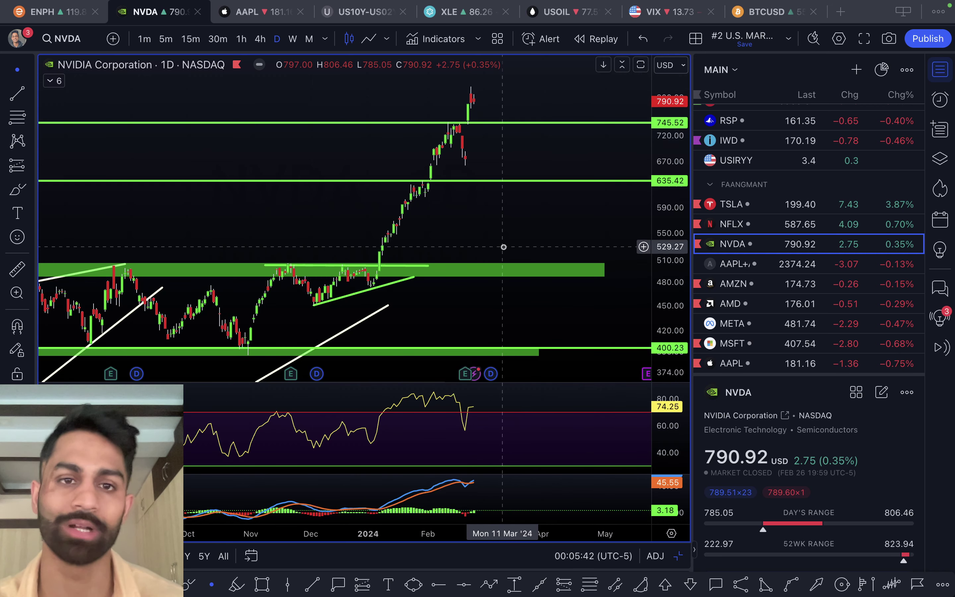
{"action": "double_click", "coordinate": [486, 196]}
{"action": "scroll", "coordinate": [493, 186], "scroll_direction": "up", "scroll_amount": 3}
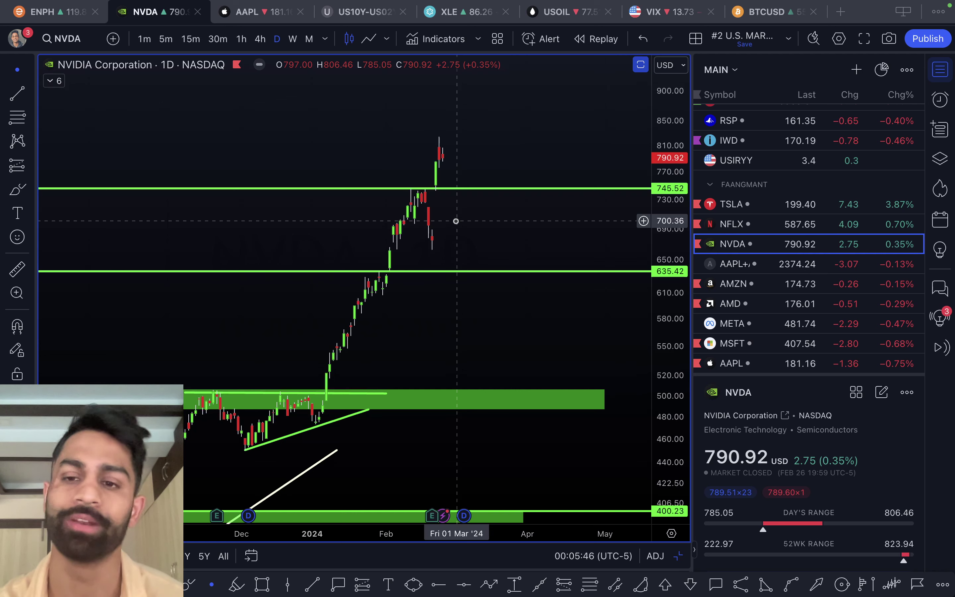
- Load the AMD daily chart and examine the price against its drawn resistance zone, rising trend line and green support levels
{"action": "type", "text": "AMD"}
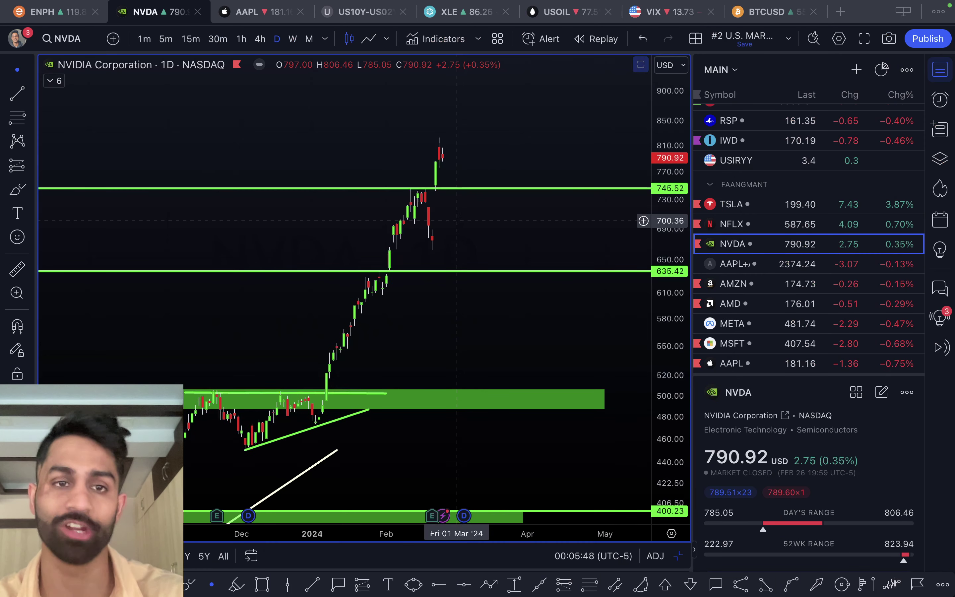
{"action": "key", "text": "Return"}
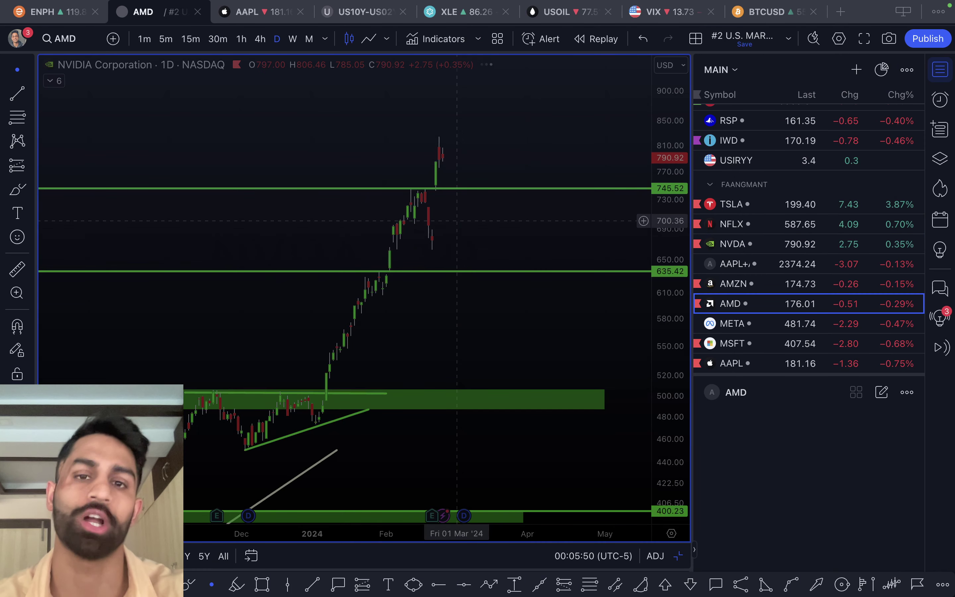
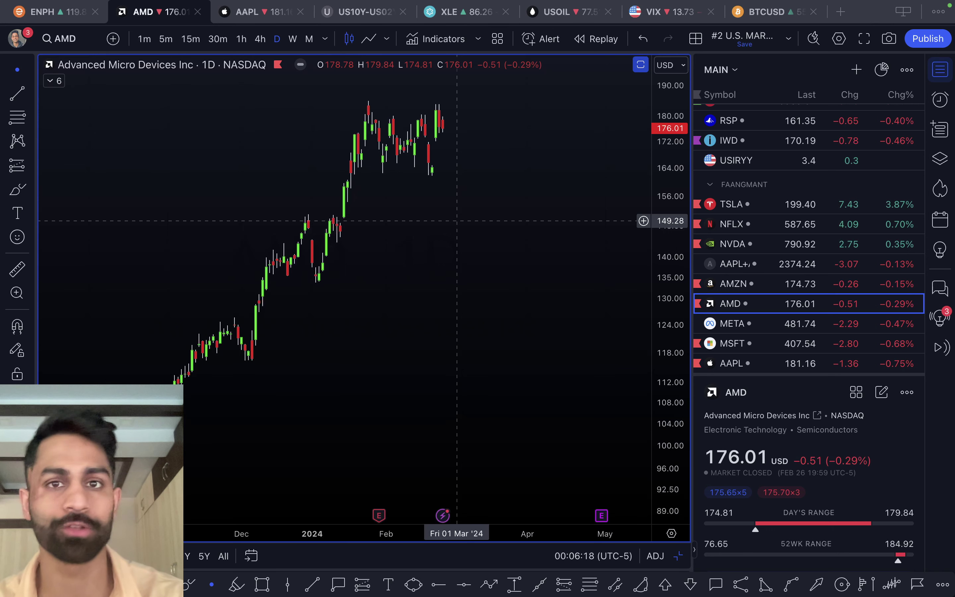
{"action": "key", "text": "ctrl+alt+h"}
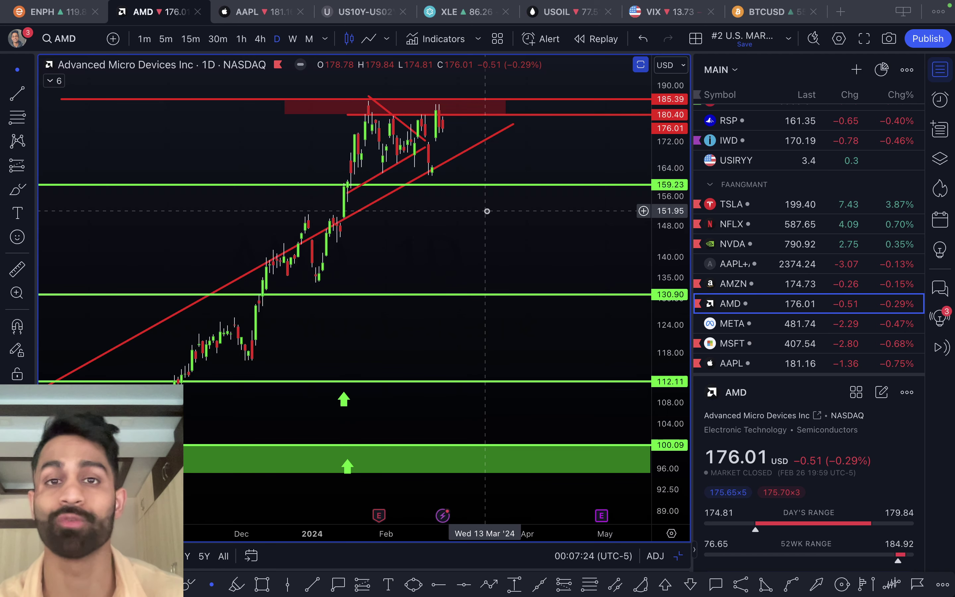
- Load the PYPL daily chart and examine its longer history between the green support lines and the red descending channel
{"action": "type", "text": "pypl"}
{"action": "key", "text": "Return"}
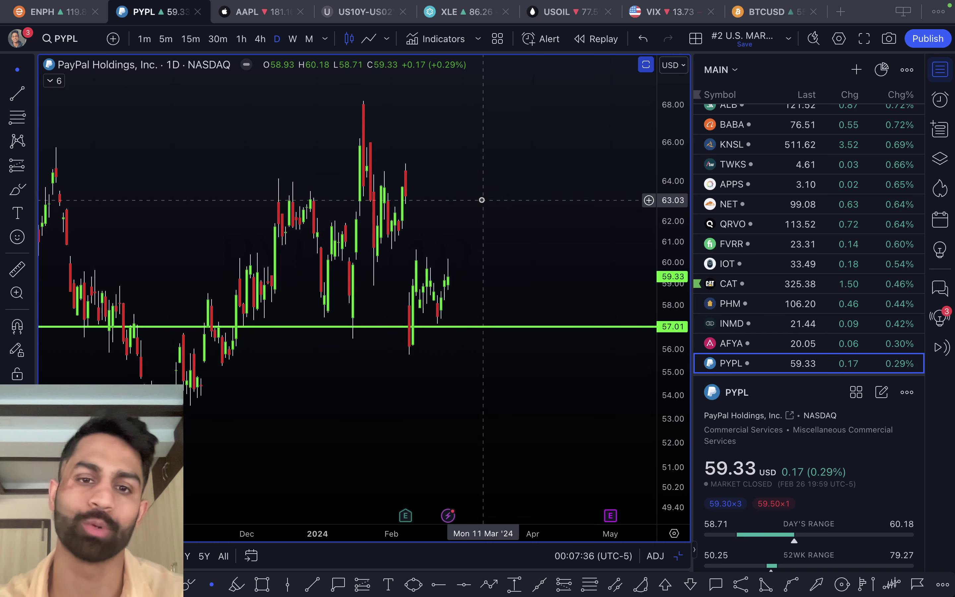
{"action": "scroll", "coordinate": [453, 314], "scroll_direction": "down", "scroll_amount": 5}
{"action": "scroll", "coordinate": [470, 315], "scroll_direction": "down", "scroll_amount": 5}
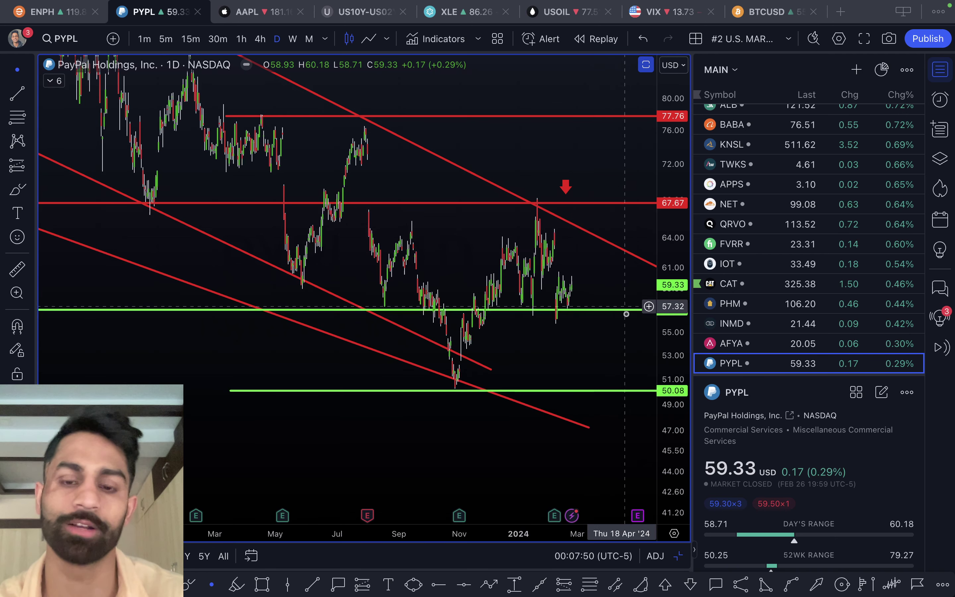
{"action": "scroll", "coordinate": [598, 371], "scroll_direction": "up", "scroll_amount": 5}
{"action": "scroll", "coordinate": [598, 371], "scroll_direction": "down", "scroll_amount": 3}
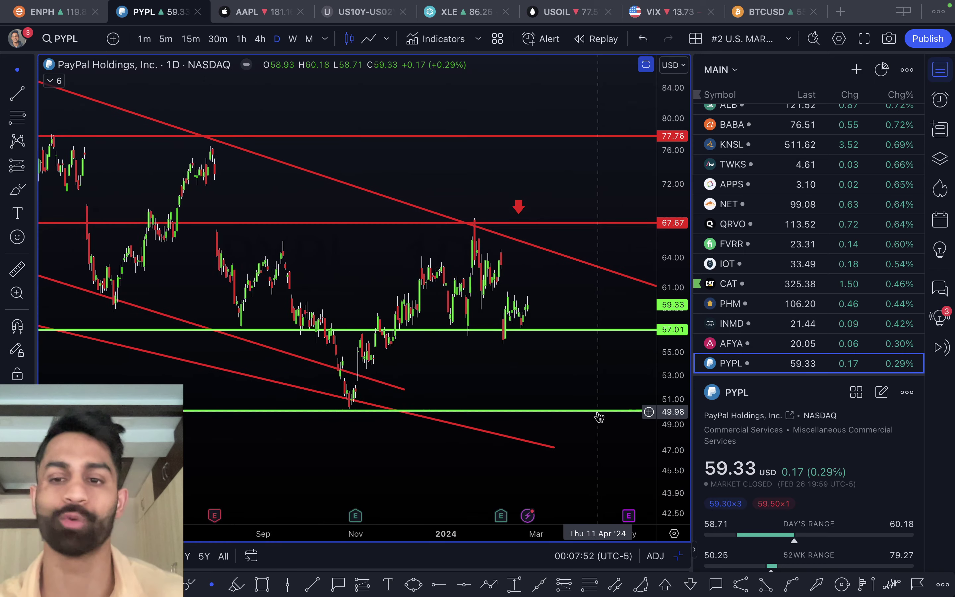
- Load the Visa (V) daily chart and examine its uptrend together with the indicator panes
{"action": "type", "text": "v"}
{"action": "key", "text": "Return"}
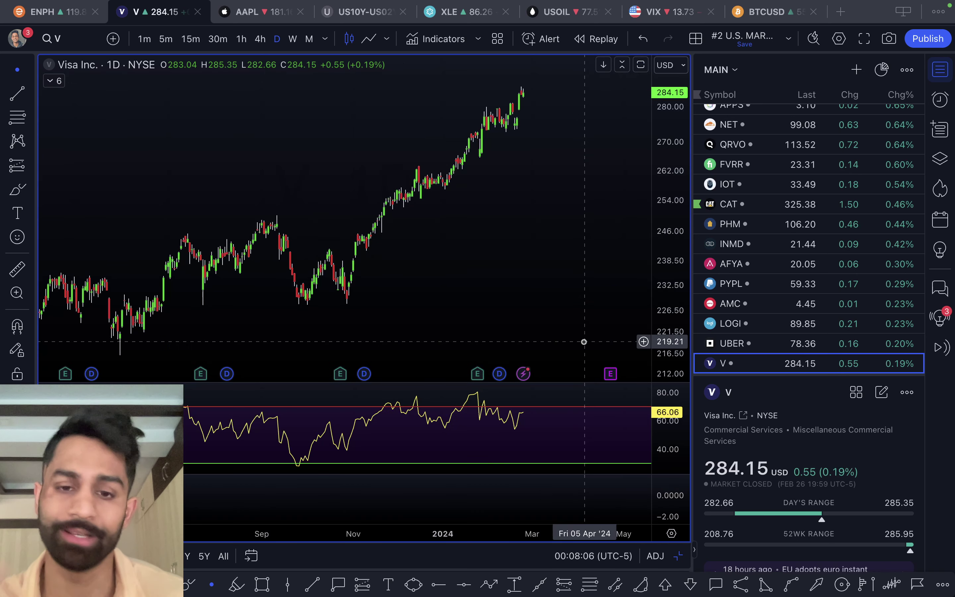
{"action": "scroll", "coordinate": [583, 342], "scroll_direction": "up", "scroll_amount": 2}
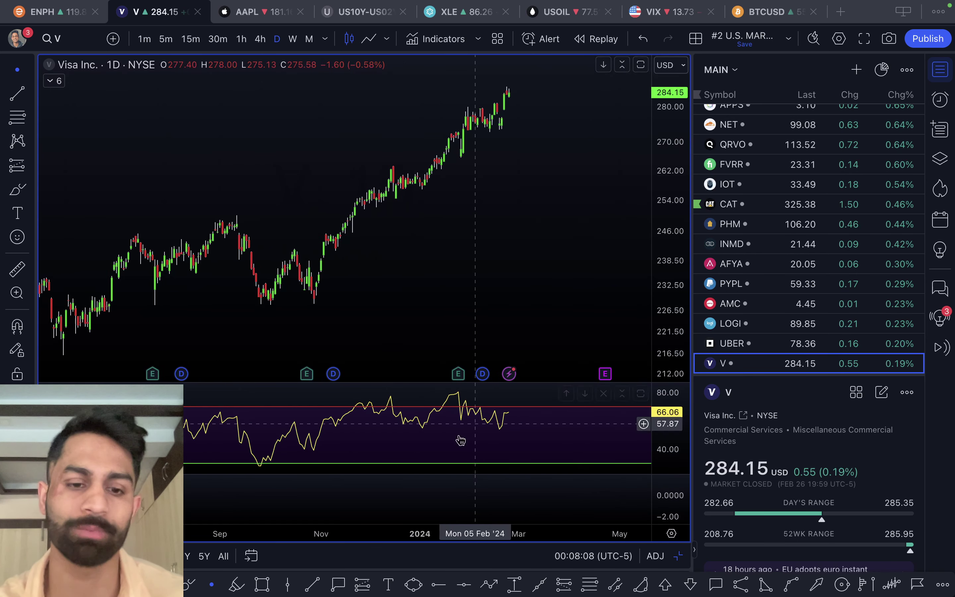
- Draw Visa's divergence trend lines, one along the falling RSI highs since late January and one above the rising price highs
{"action": "left_click", "coordinate": [314, 586]}
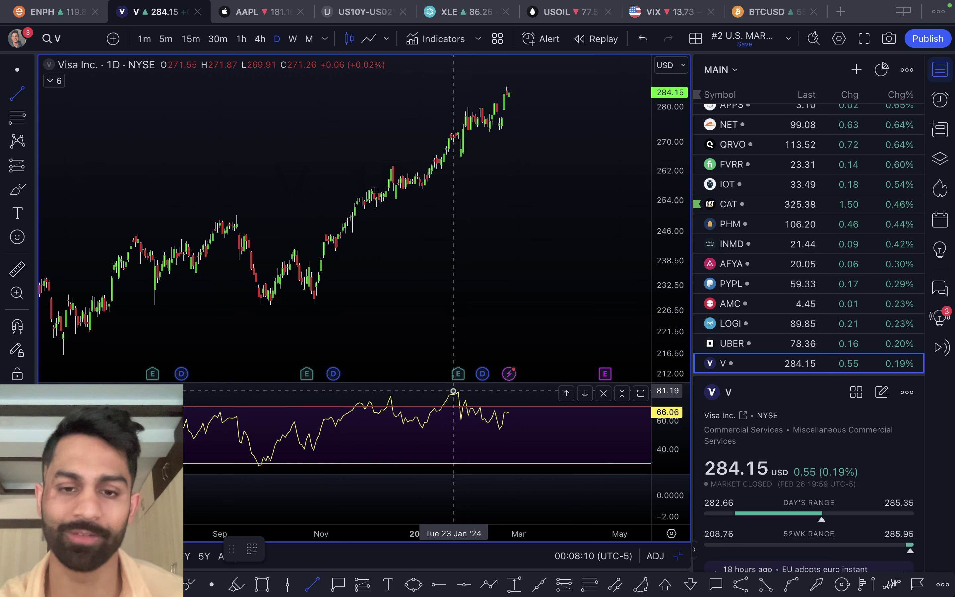
{"action": "left_click", "coordinate": [453, 391]}
{"action": "left_click", "coordinate": [521, 417]}
{"action": "left_click", "coordinate": [438, 263]}
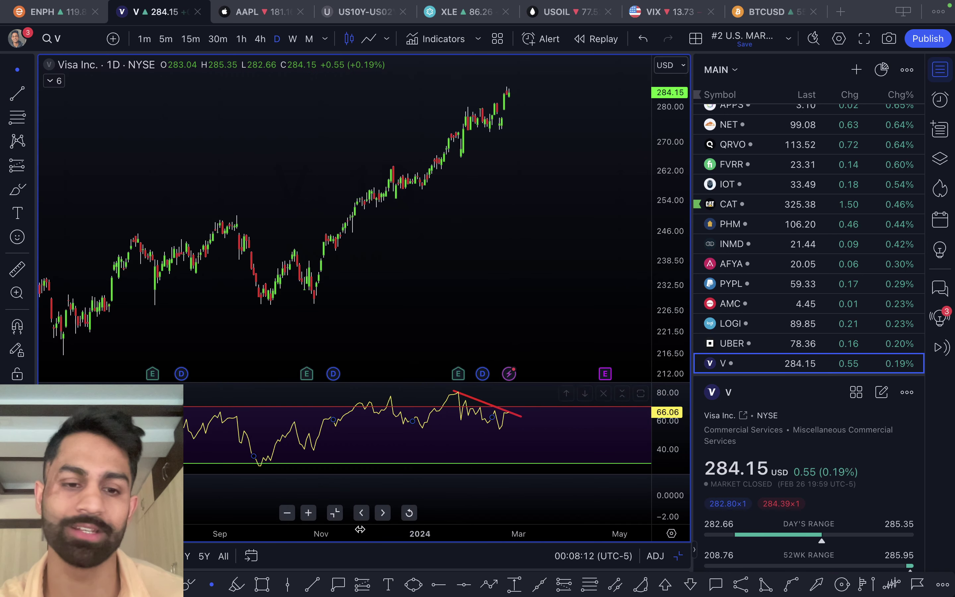
{"action": "left_click", "coordinate": [431, 128]}
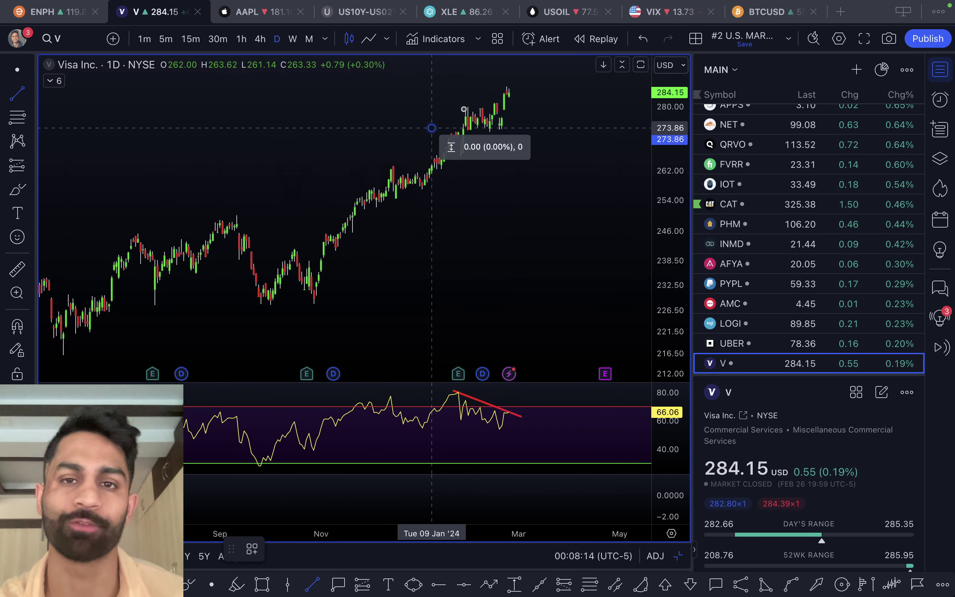
{"action": "left_click", "coordinate": [514, 82]}
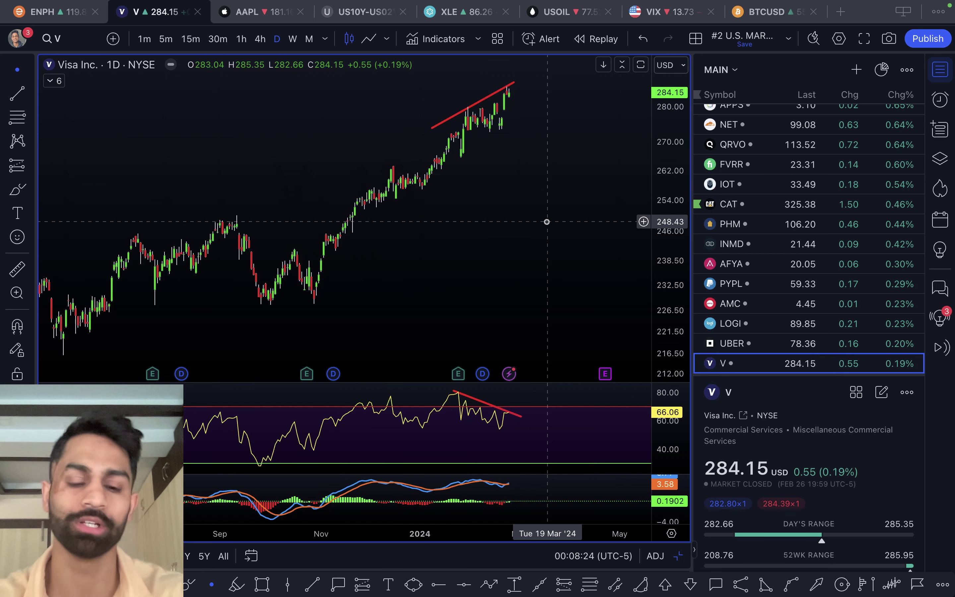
- Show the hidden drawings on the Visa chart again
{"action": "type", "text": "ME"}
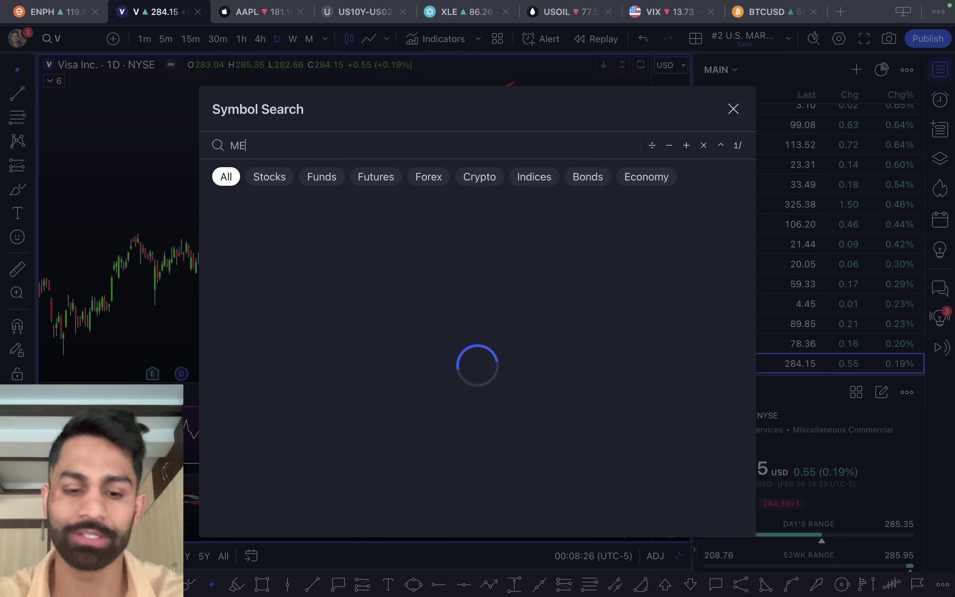
{"action": "key", "text": "Escape"}
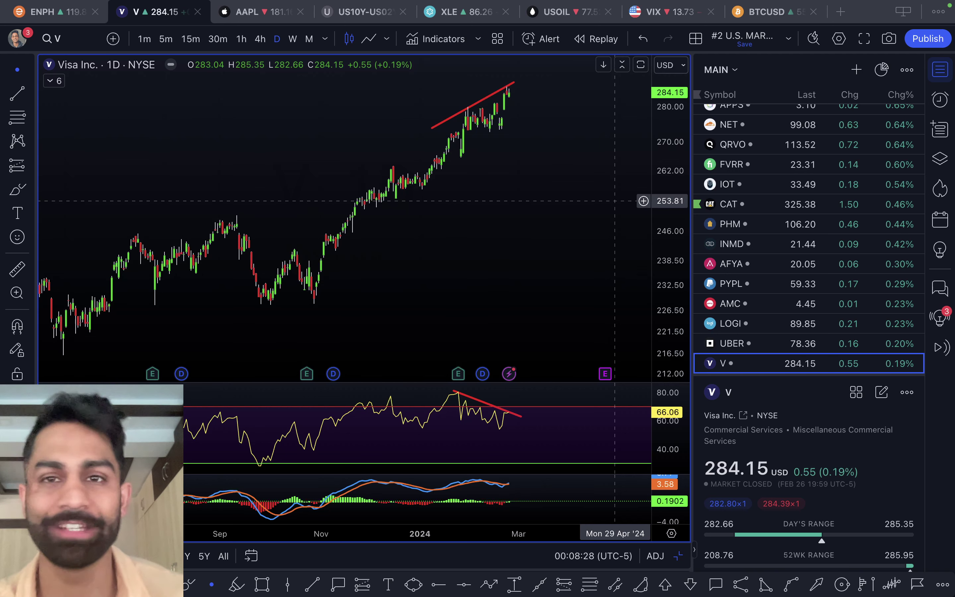
{"action": "key", "text": "ctrl+alt+h"}
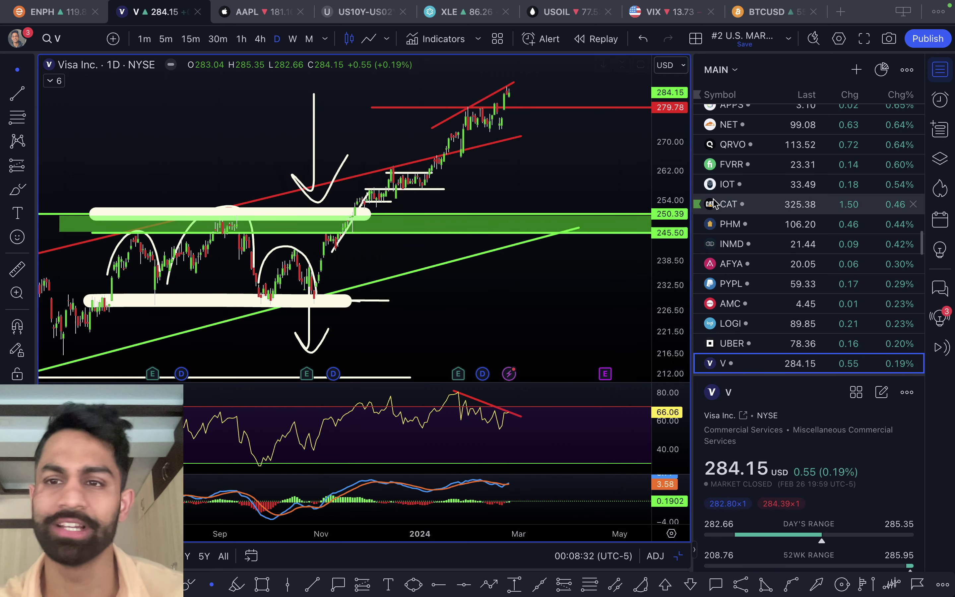
- Load the META daily chart from the watchlist and examine its support levels, rising channels and gap zone
{"action": "scroll", "coordinate": [801, 243], "scroll_direction": "up", "scroll_amount": 5}
{"action": "scroll", "coordinate": [801, 243], "scroll_direction": "up", "scroll_amount": 5}
{"action": "left_click", "coordinate": [801, 243]}
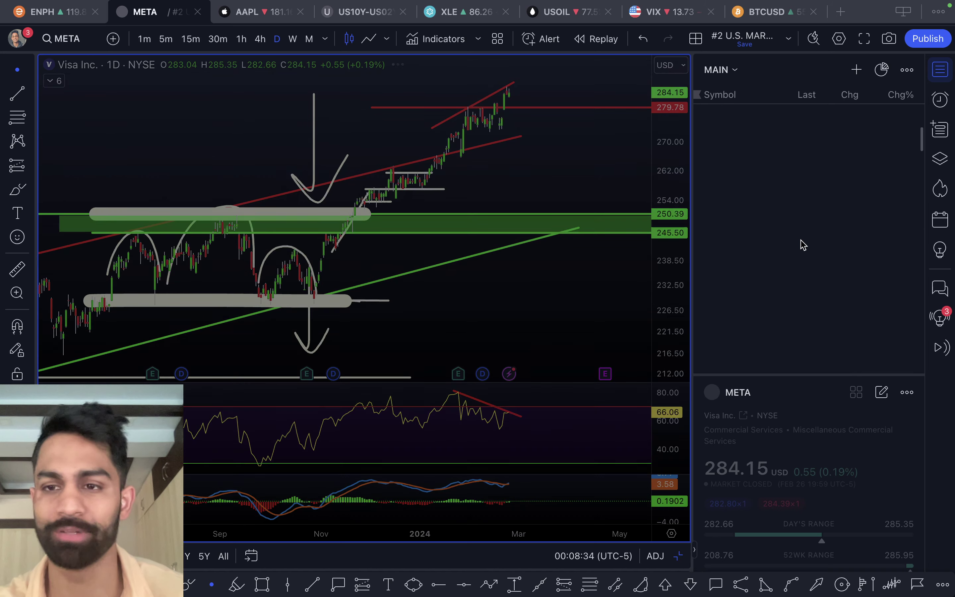
{"action": "scroll", "coordinate": [800, 245], "scroll_direction": "up", "scroll_amount": 3}
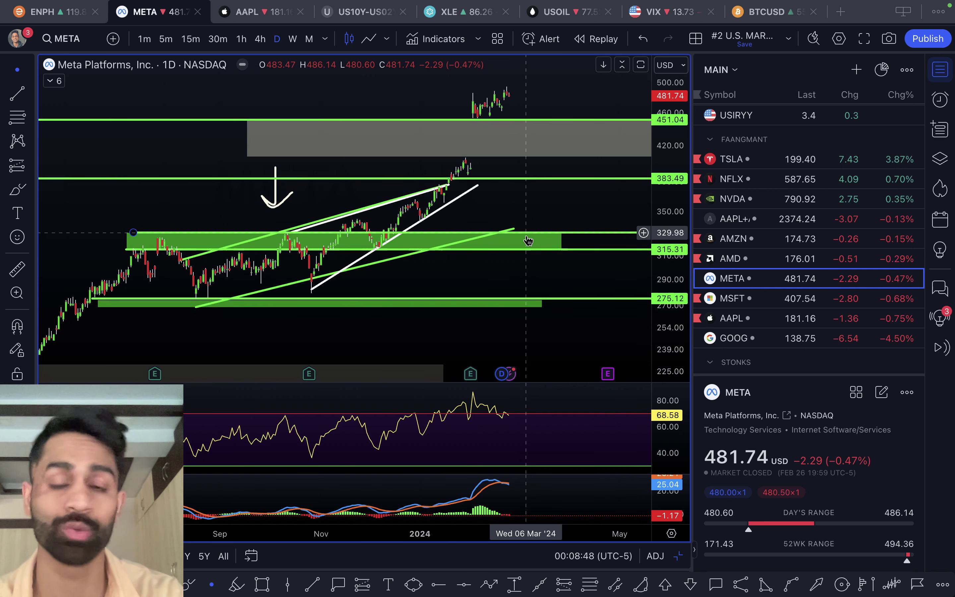
- Maximize META's price pane, compare it with the indicator panes, and examine the gap below the 451.04 support level
{"action": "left_click_drag", "start_coordinate": [521, 280], "coordinate": [498, 280]}
{"action": "double_click", "coordinate": [498, 278]}
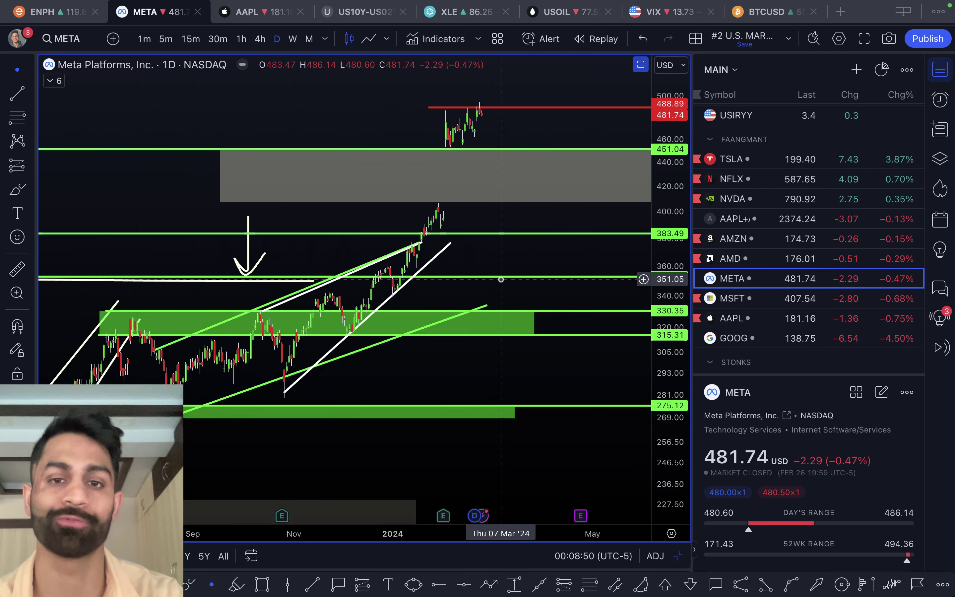
{"action": "scroll", "coordinate": [494, 264], "scroll_direction": "right", "scroll_amount": 3}
{"action": "scroll", "coordinate": [485, 220], "scroll_direction": "left", "scroll_amount": 3}
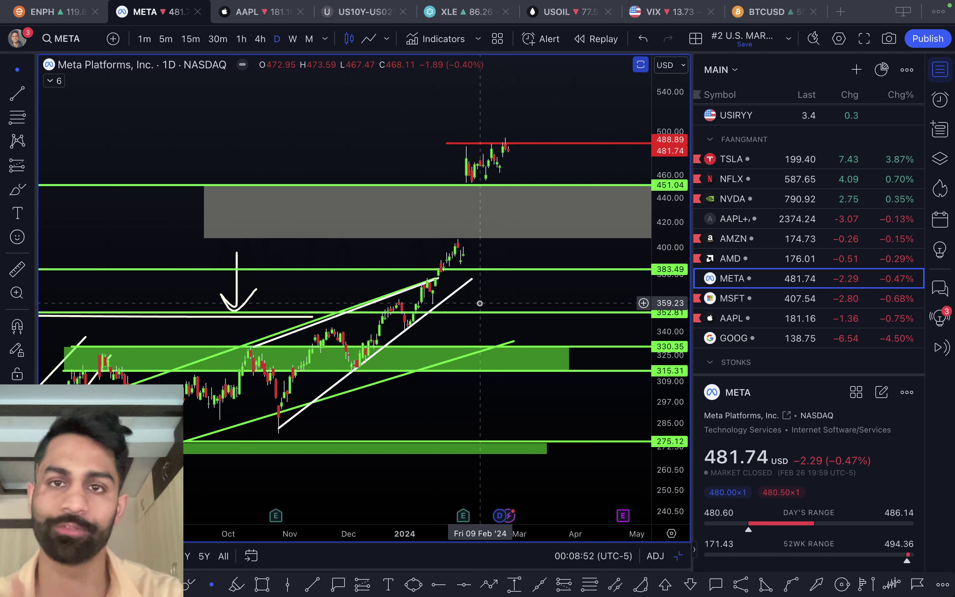
{"action": "double_click", "coordinate": [553, 178]}
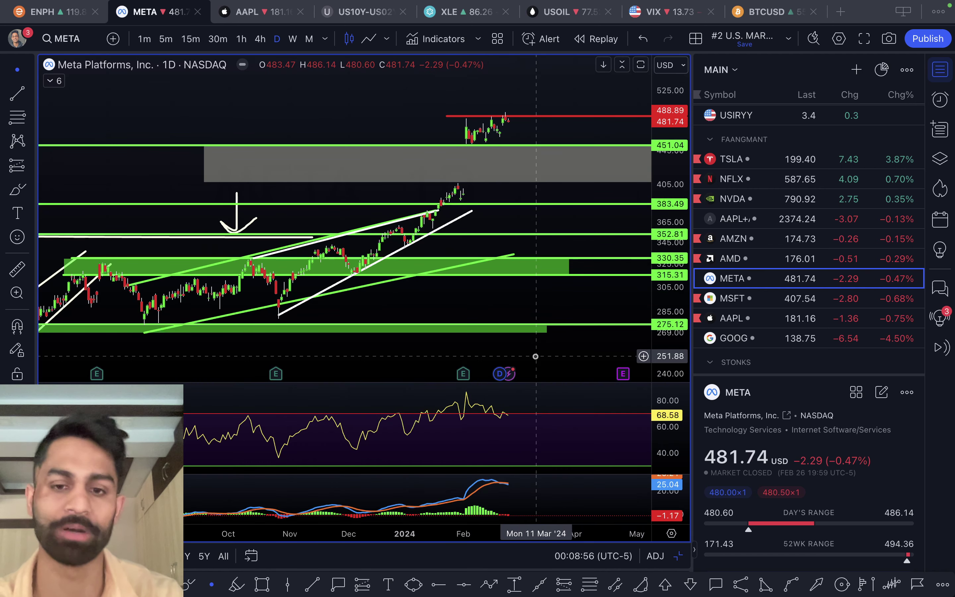
{"action": "double_click", "coordinate": [552, 316]}
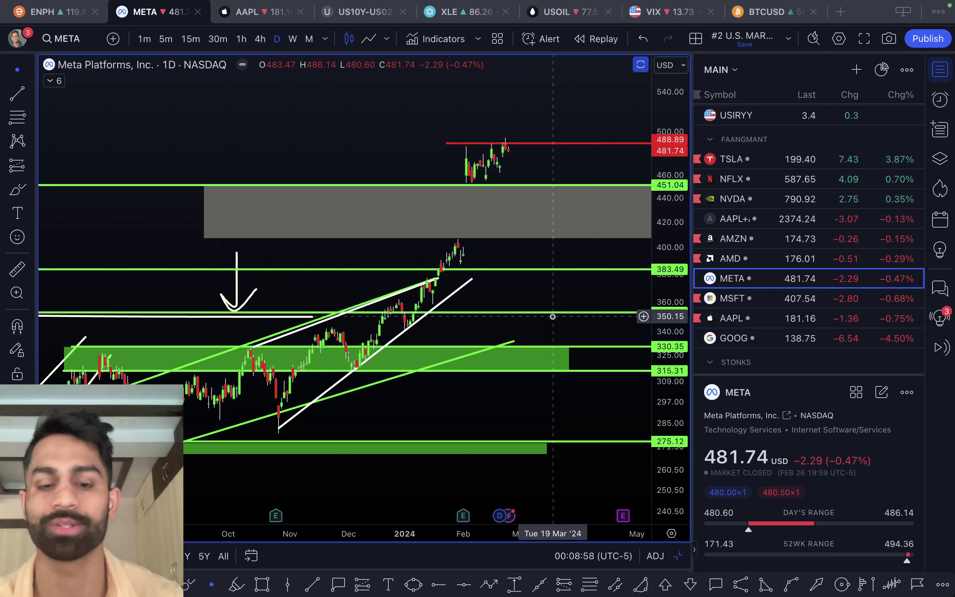
- Load the NFLX daily chart and examine the price between its red resistance line and green support zones
{"action": "type", "text": "n"}
{"action": "key", "text": "Escape"}
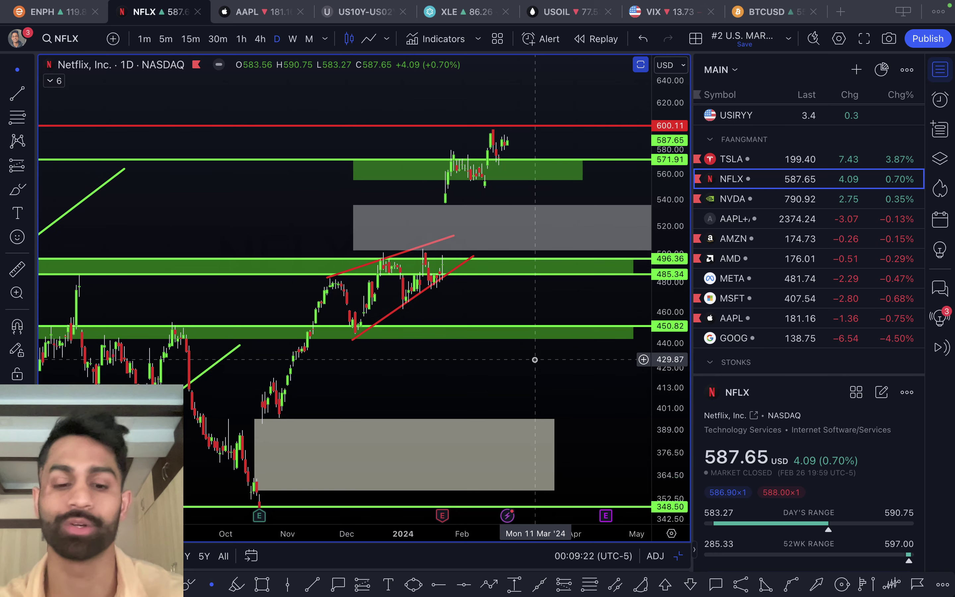
- Load the GOOG daily chart and examine the price against its green support zone and broken white wedge
{"action": "type", "text": "GOOG"}
{"action": "key", "text": "Return"}
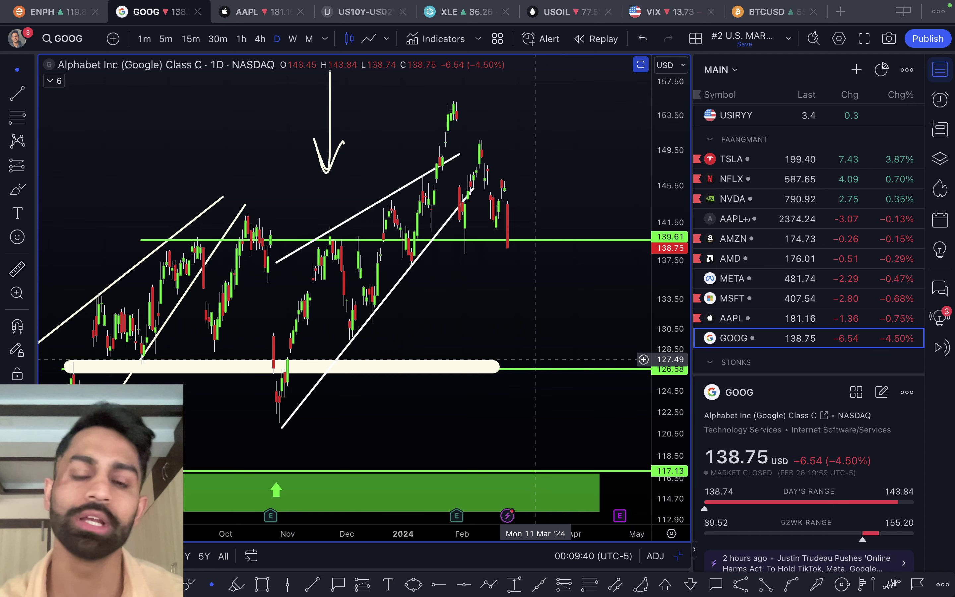
{"action": "scroll", "coordinate": [535, 359], "scroll_direction": "up", "scroll_amount": 3}
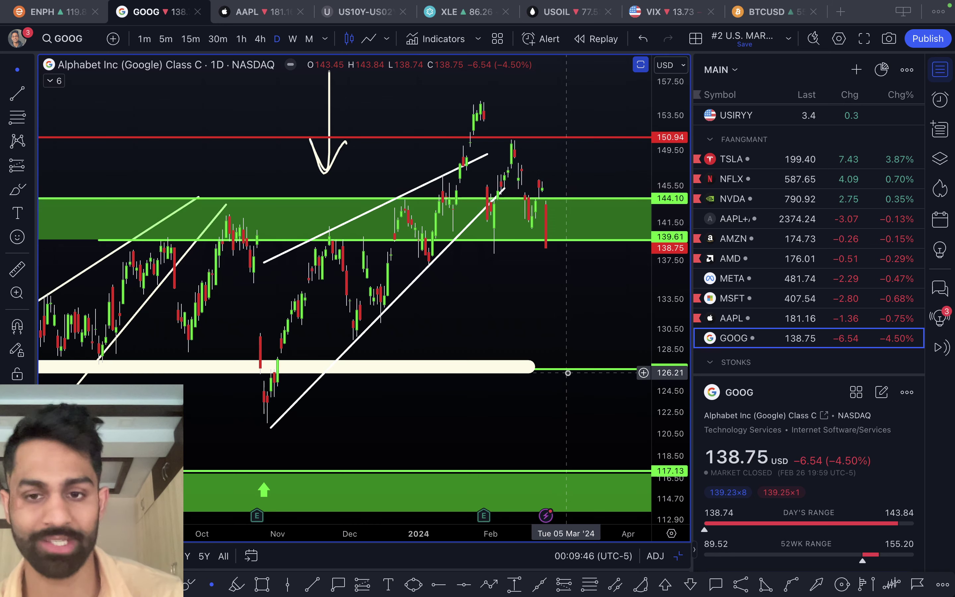
{"action": "left_click_drag", "start_coordinate": [570, 376], "coordinate": [560, 286]}
{"action": "key", "text": "ctrl+z"}
{"action": "key", "text": "ctrl+z"}
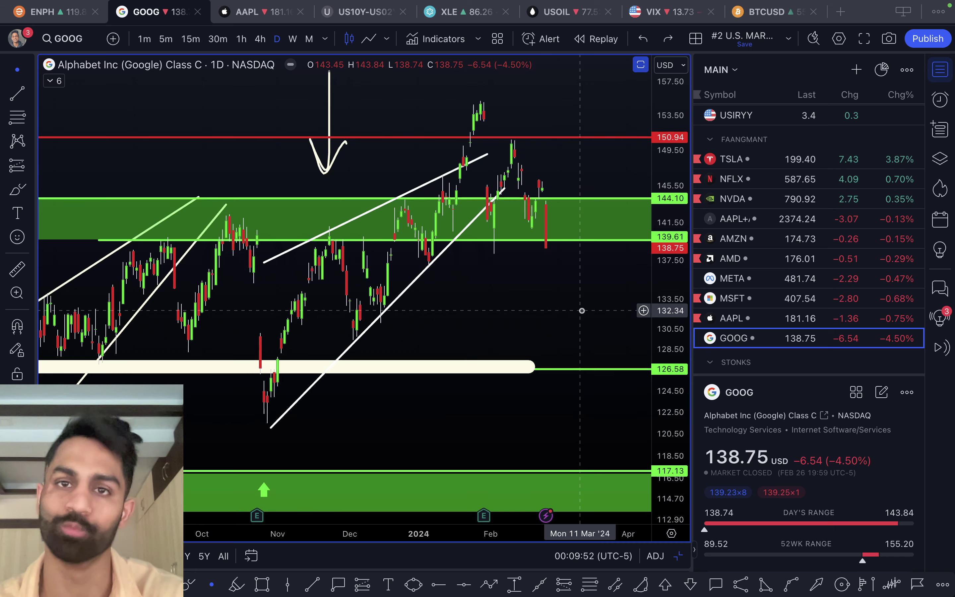
- Load the MSFT daily chart and examine its rising channel and horizontal support levels
{"action": "type", "text": "MSFT"}
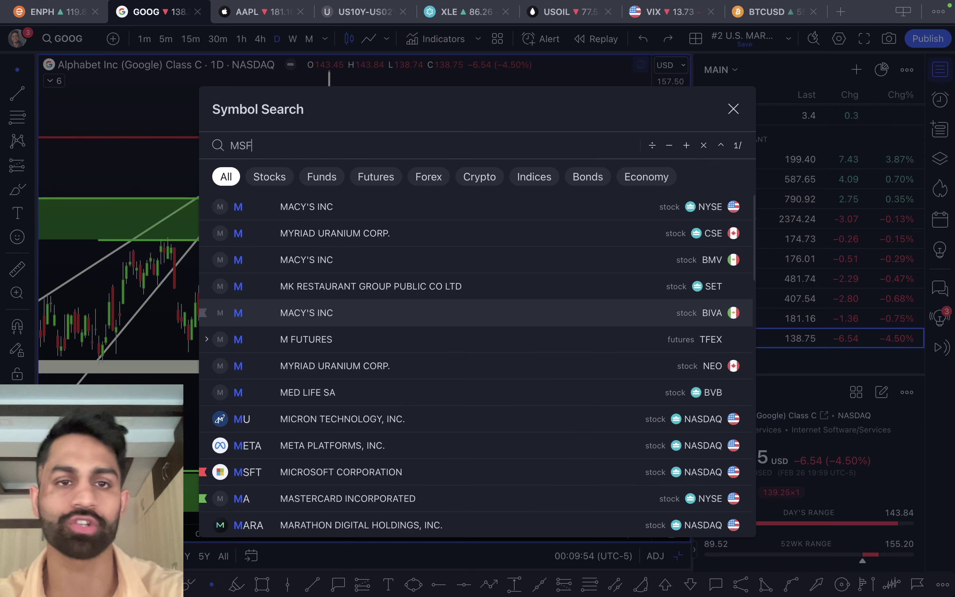
{"action": "key", "text": "Return"}
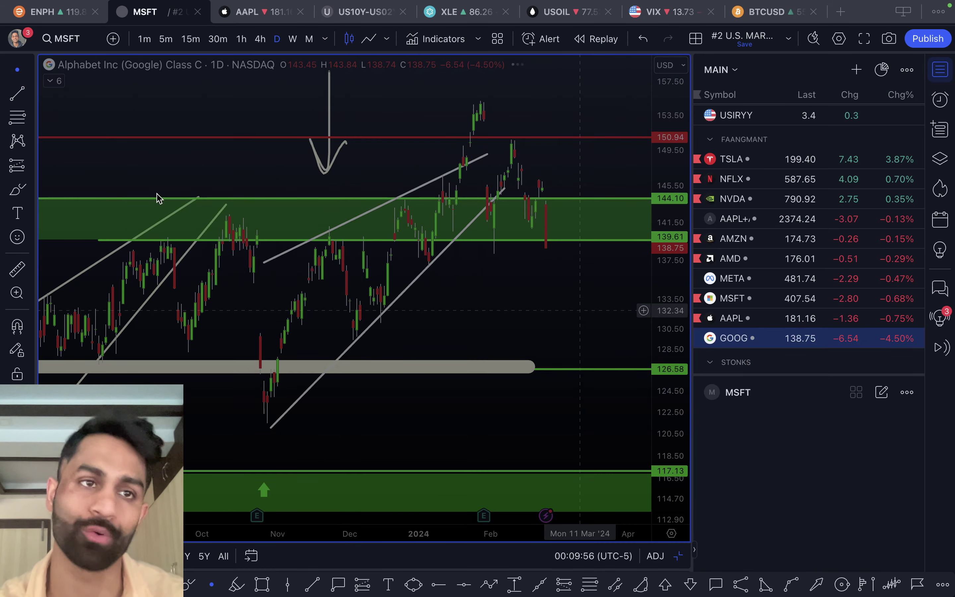
- Switch to the ENPH daily chart and examine its longer history around the green support zone and red resistance lines
{"action": "left_click", "coordinate": [43, 12]}
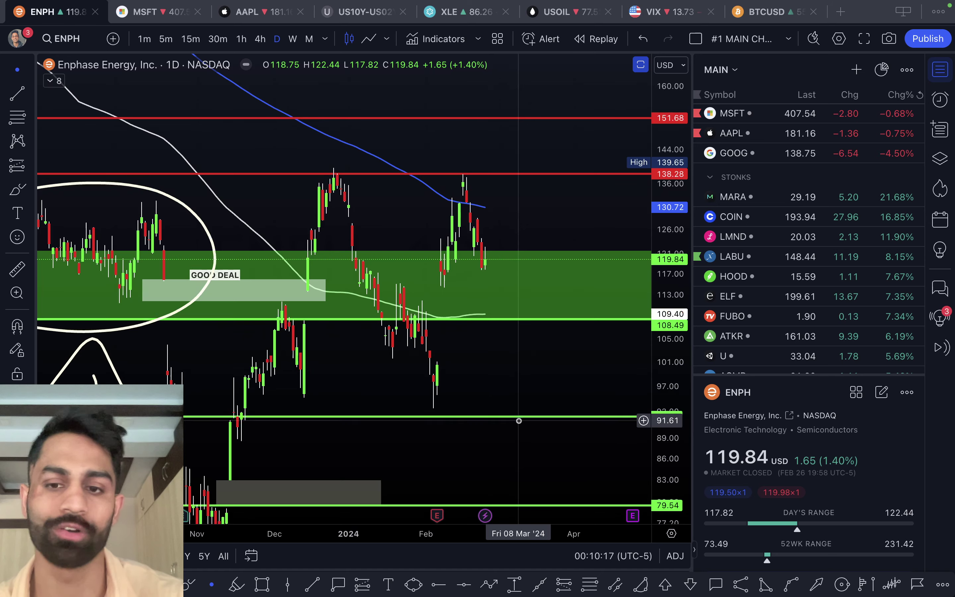
{"action": "scroll", "coordinate": [518, 390], "scroll_direction": "left", "scroll_amount": 5}
{"action": "scroll", "coordinate": [545, 311], "scroll_direction": "up", "scroll_amount": 5}
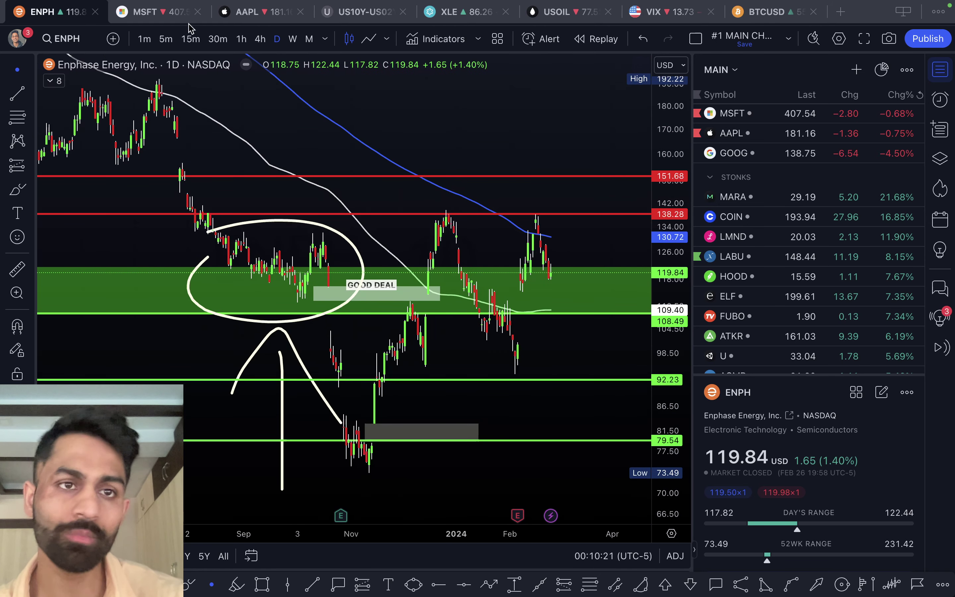
- Return to the MSFT chart and try extending the lower rising trend line to about 423 at 21 March 2024
{"action": "key", "text": "ctrl+Tab"}
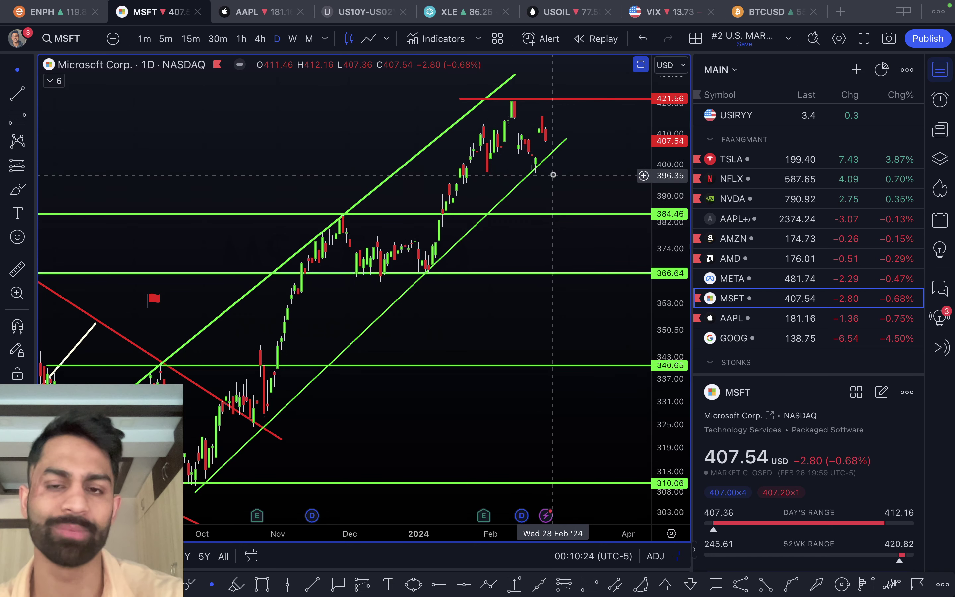
{"action": "left_click", "coordinate": [195, 491], "text": "shift"}
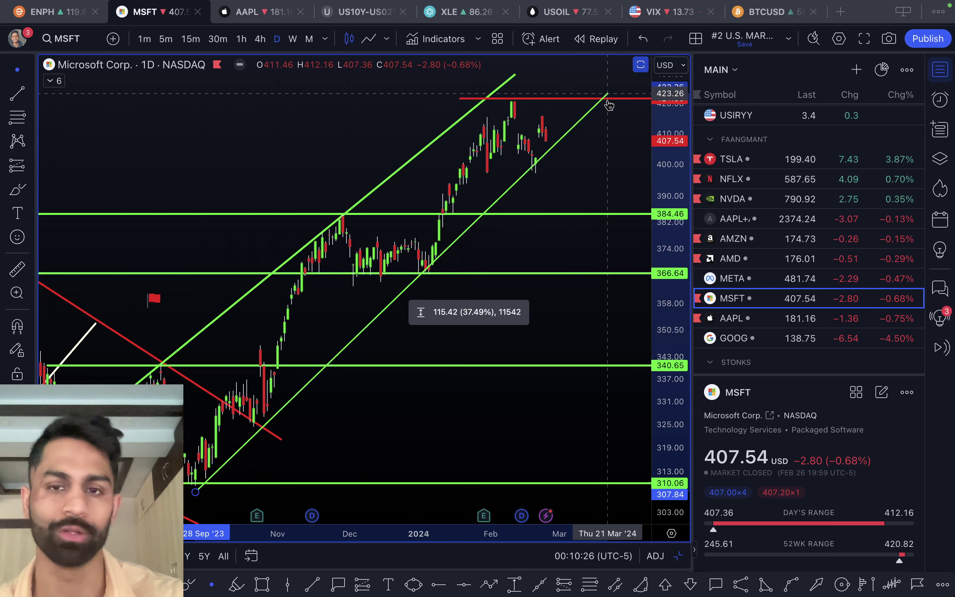
{"action": "left_click", "coordinate": [566, 138]}
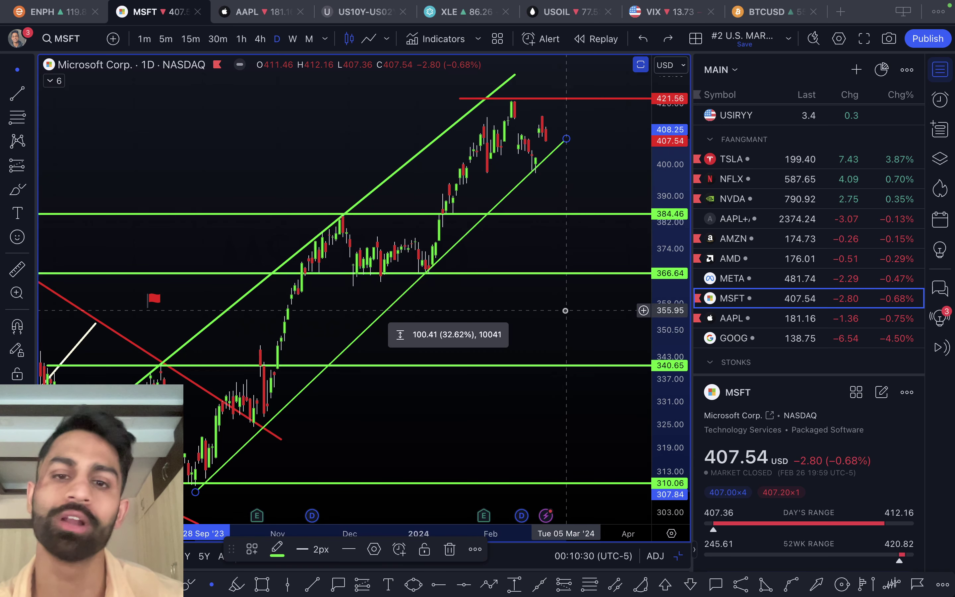
{"action": "left_click", "coordinate": [546, 282]}
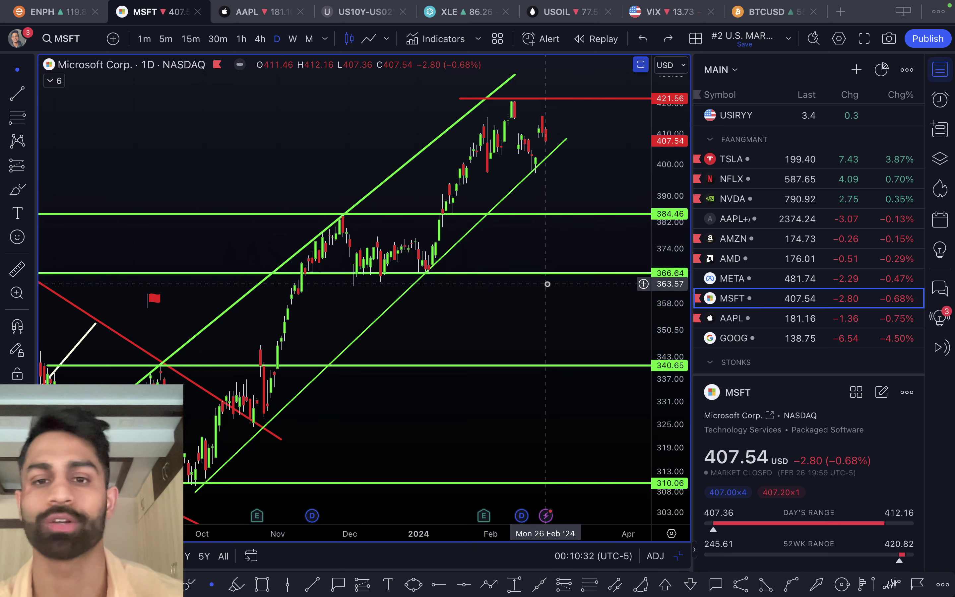
- Load the COST daily chart in the ENPH chart's place and examine its uptrend against the support lines and moving averages
{"action": "left_click", "coordinate": [70, 18]}
{"action": "type", "text": "COST"}
{"action": "key", "text": "Return"}
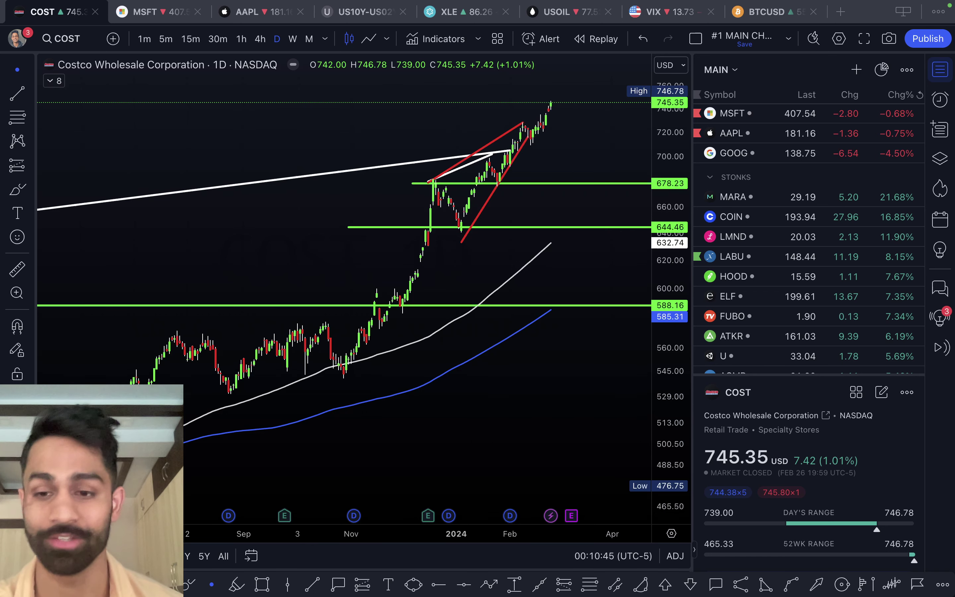
- Open Costco's detailed financials, review the quarterly valuation ratios such as price to earnings in the statistics, and close the financials
{"action": "scroll", "coordinate": [880, 526], "scroll_direction": "down", "scroll_amount": 10}
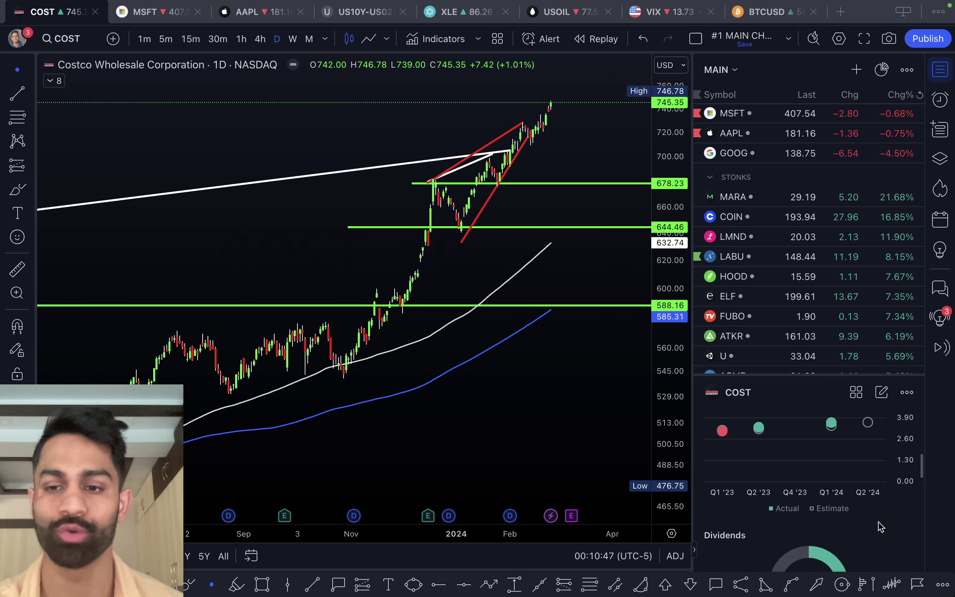
{"action": "scroll", "coordinate": [879, 526], "scroll_direction": "down", "scroll_amount": 10}
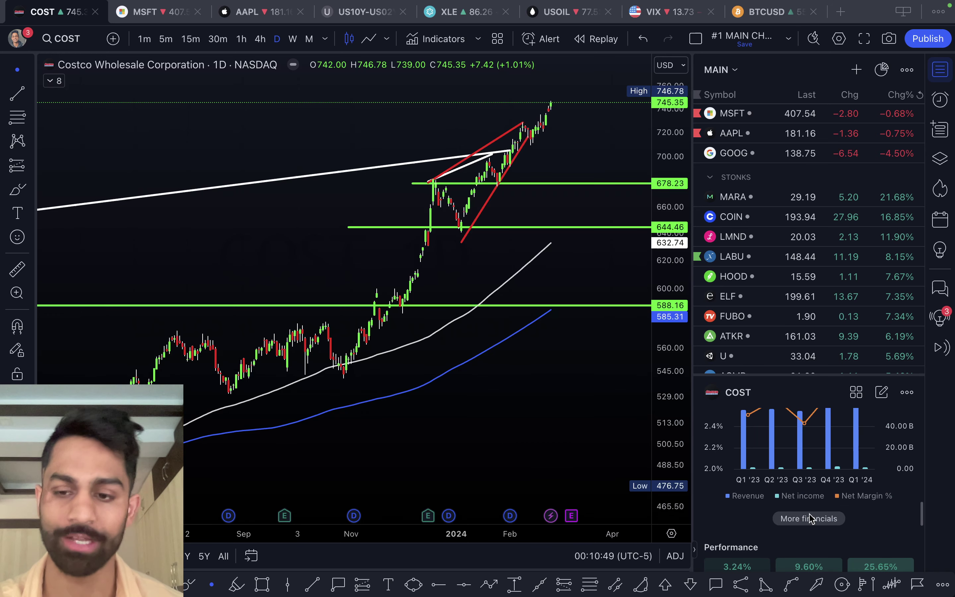
{"action": "left_click", "coordinate": [809, 518]}
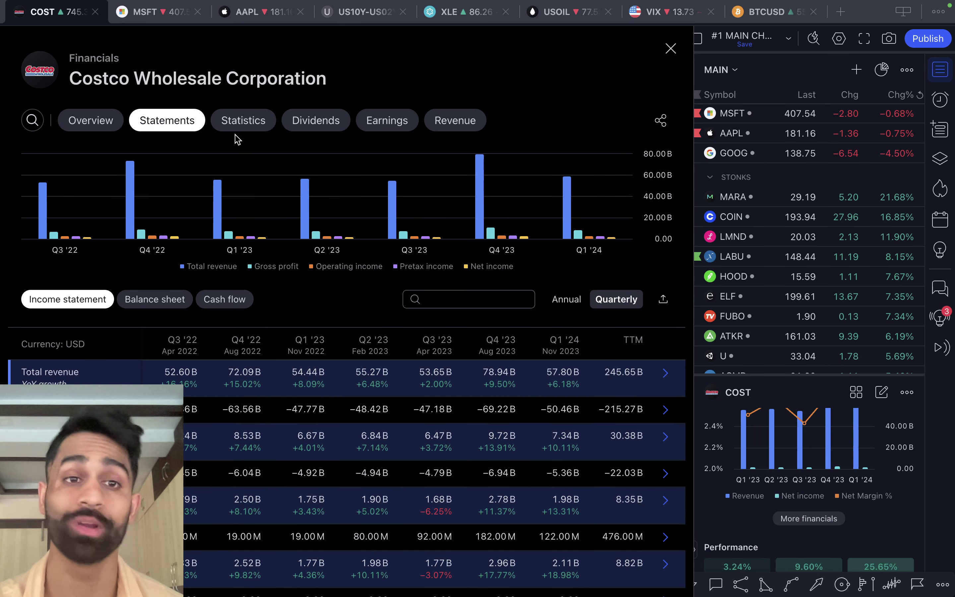
{"action": "left_click", "coordinate": [241, 122]}
{"action": "scroll", "coordinate": [507, 447], "scroll_direction": "down", "scroll_amount": 3}
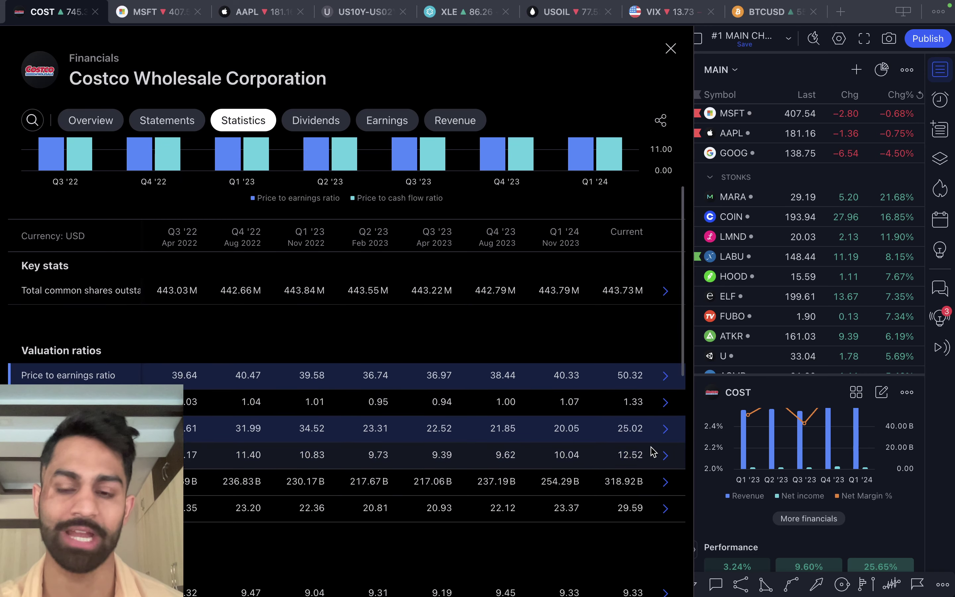
{"action": "scroll", "coordinate": [652, 434], "scroll_direction": "up", "scroll_amount": 1}
{"action": "left_click", "coordinate": [671, 48]}
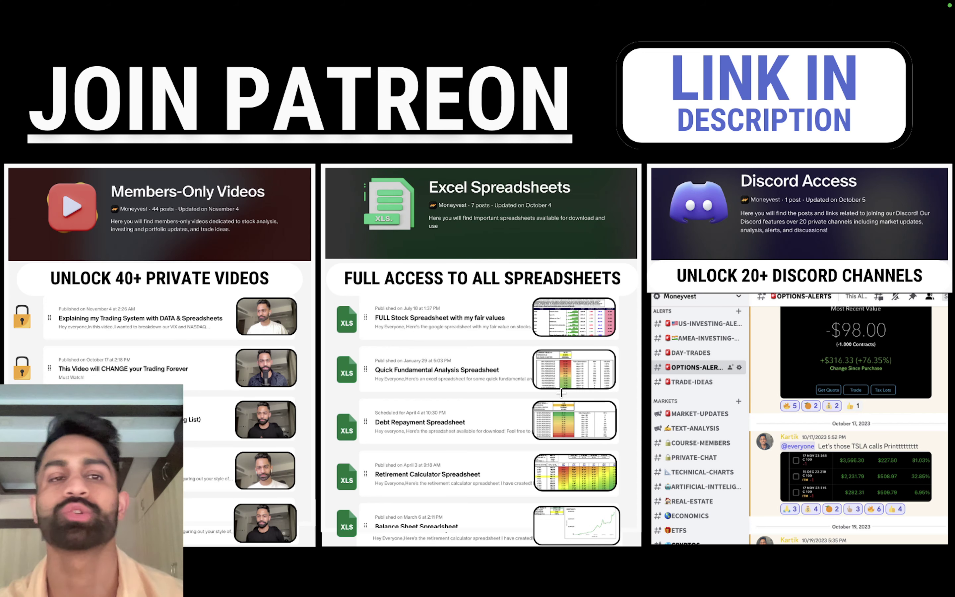
{"action": "left_click_drag", "start_coordinate": [20, 54], "coordinate": [913, 535]}
{"action": "left_click", "coordinate": [922, 435]}
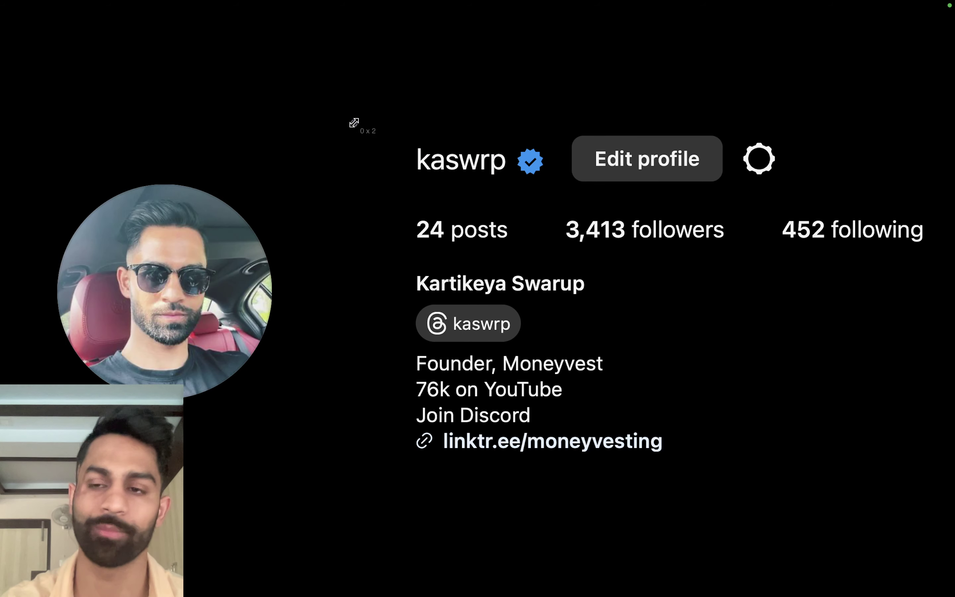
{"action": "left_click_drag", "start_coordinate": [353, 122], "coordinate": [942, 472]}
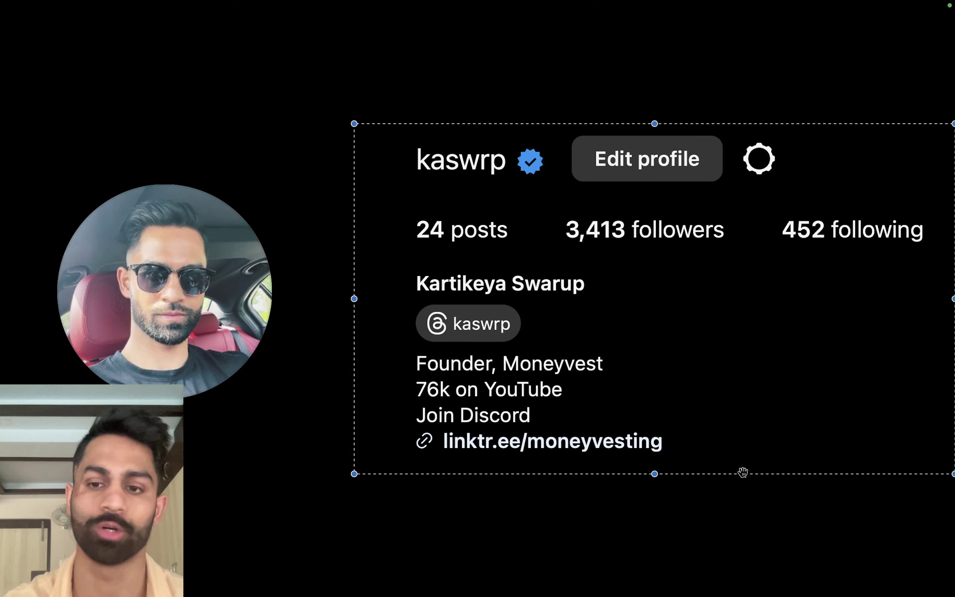
{"action": "key", "text": "Escape"}
{"action": "key", "text": "ctrl+Left"}
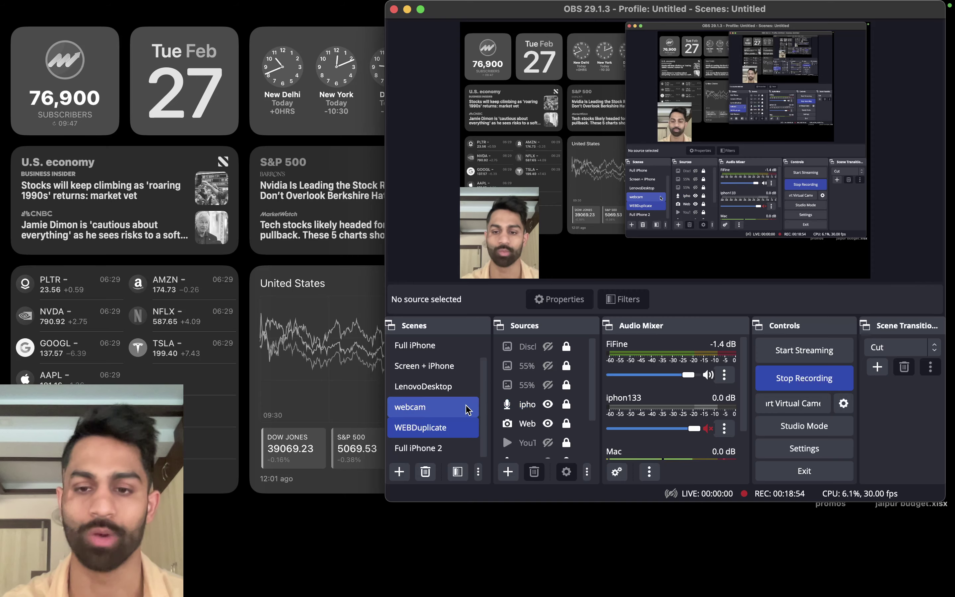